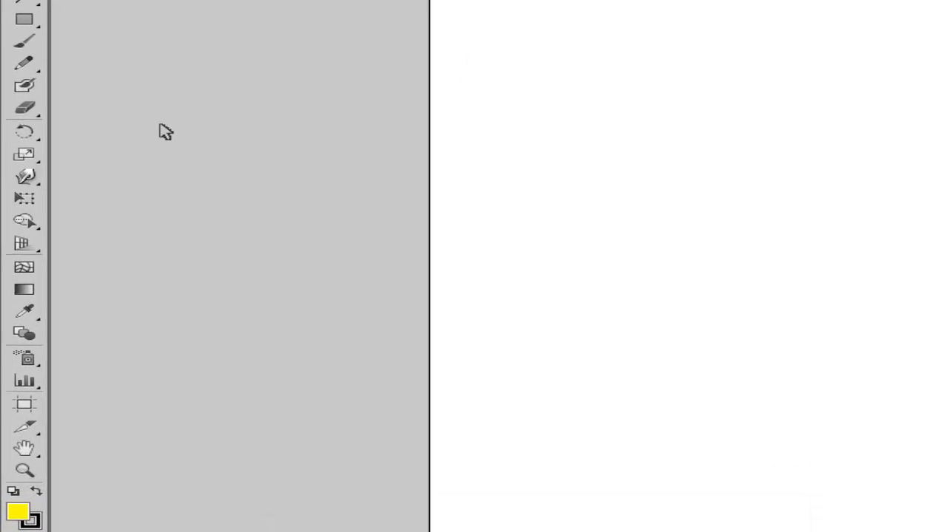
Select the Width tool, detach its tool group as a floating palette and place it beside the artboard's upper-left corner.
left_click(17, 245)
left_click(79, 117)
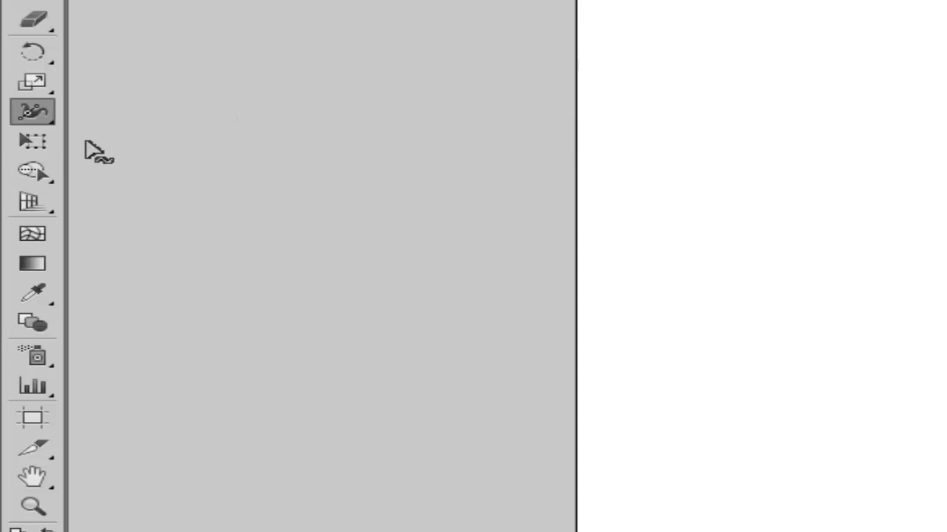
left_click(31, 110)
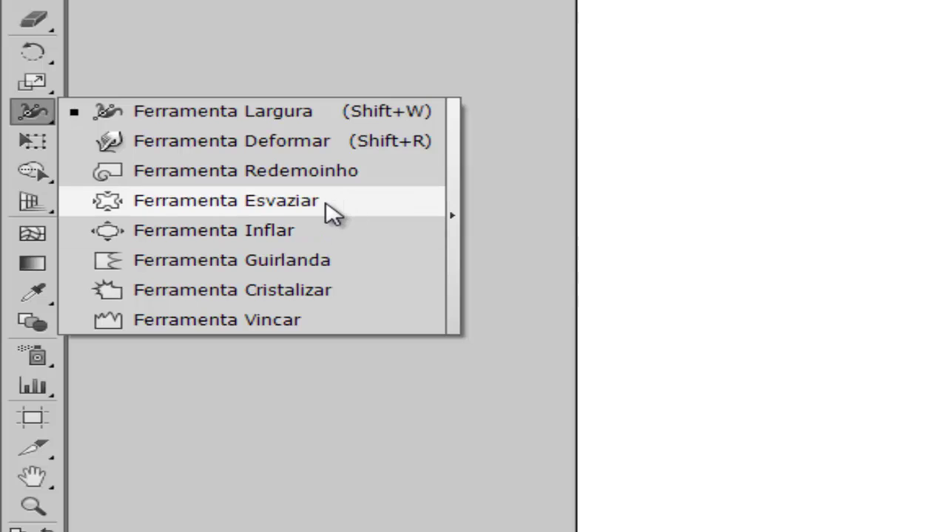
left_click(450, 284)
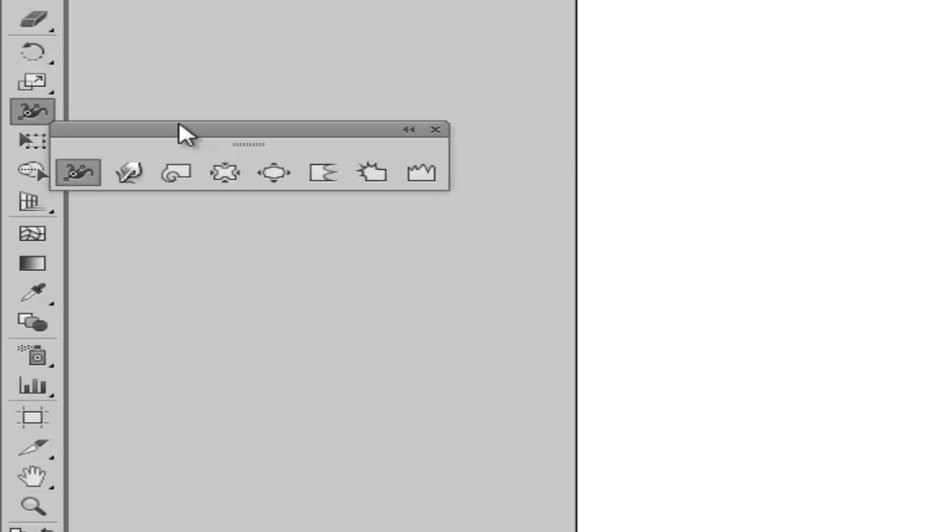
left_click_drag(181, 124, 239, 80)
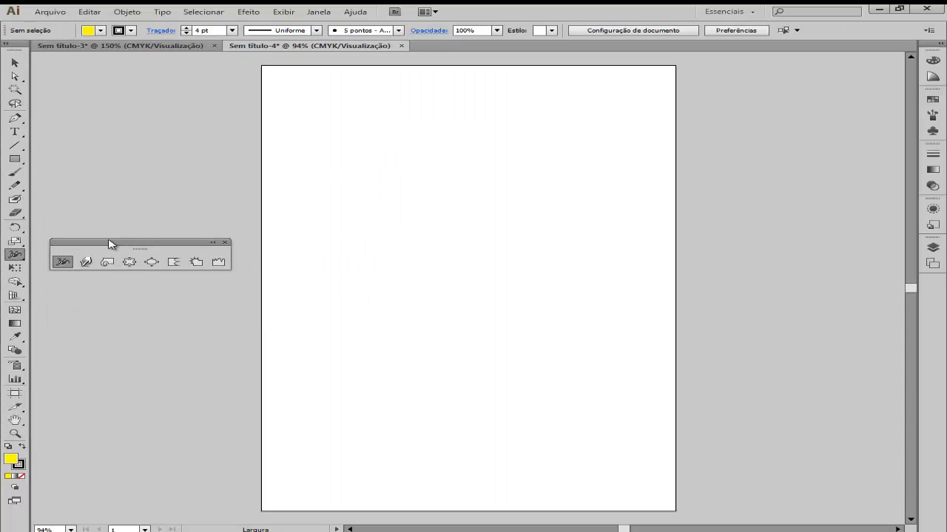
left_click_drag(109, 244, 108, 71)
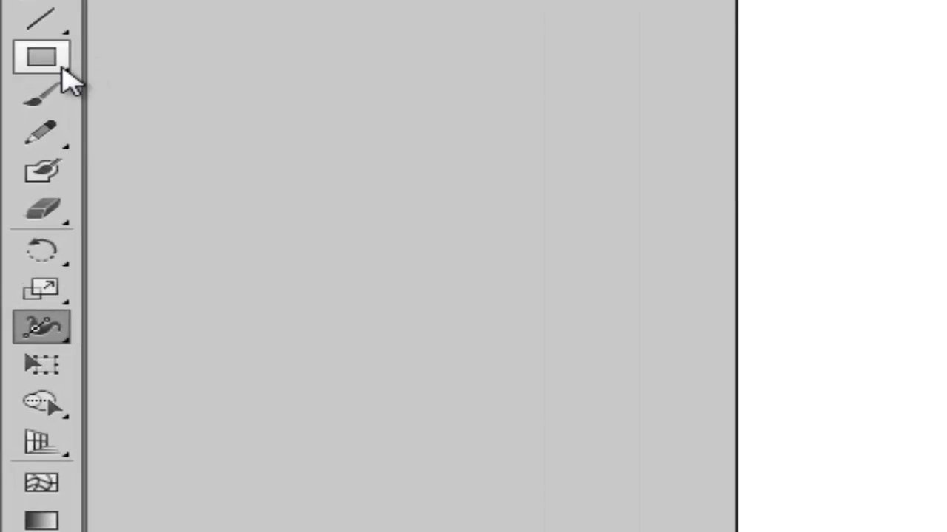
Draw a tall yellow rectangle with a black 4 pt stroke in the upper part of the artboard.
left_click(62, 70)
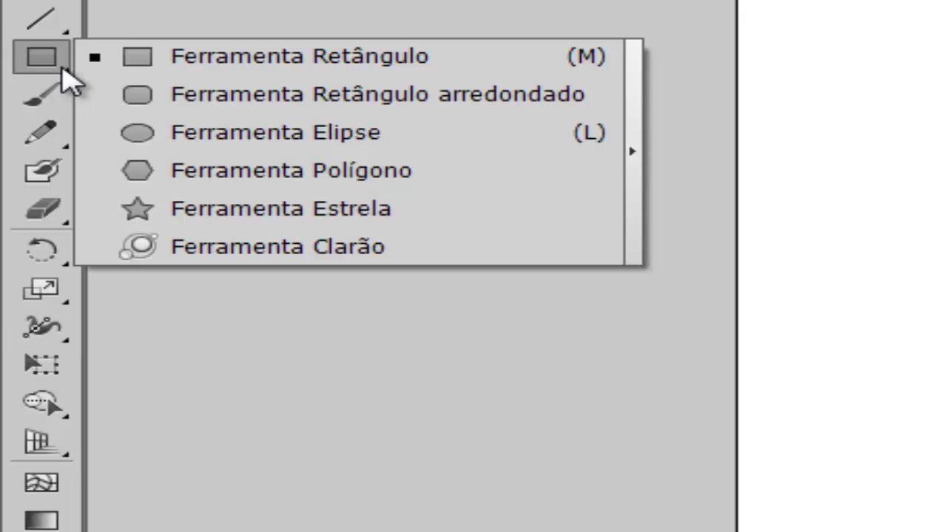
left_click(402, 67)
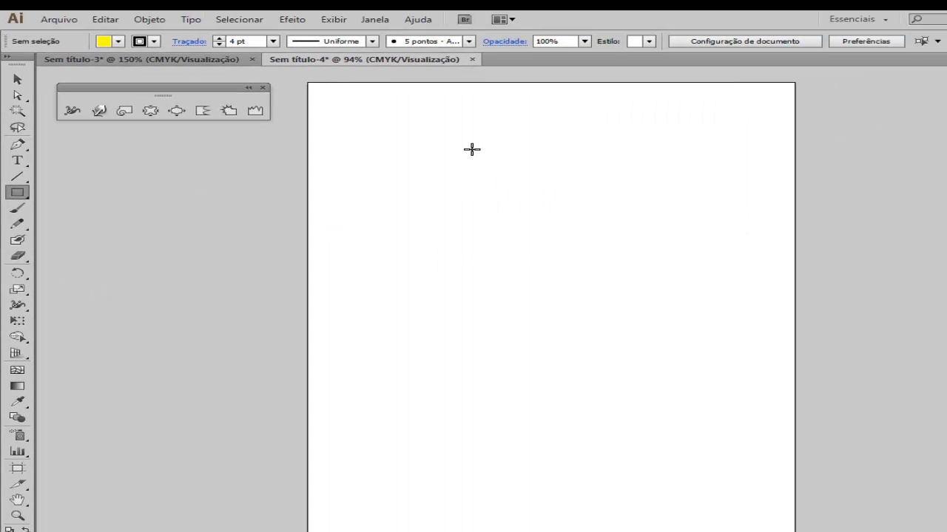
left_click_drag(472, 150, 565, 363)
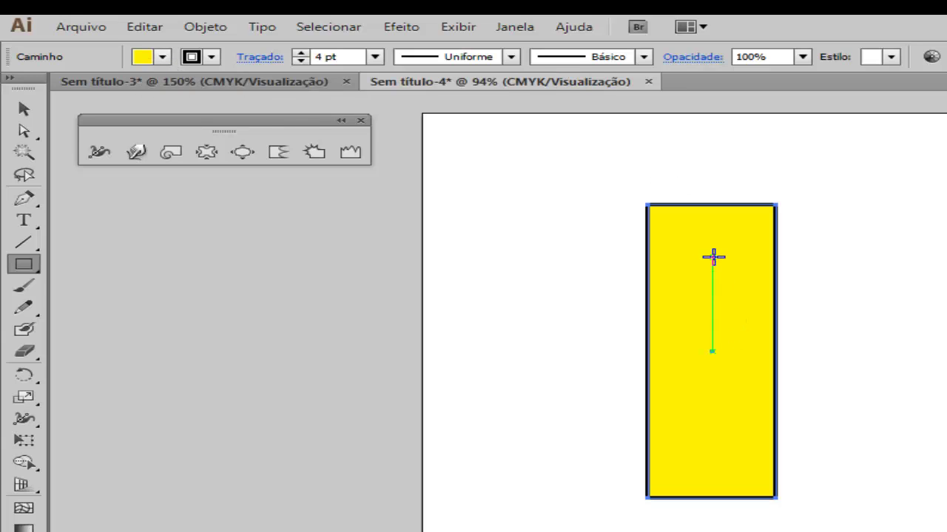
Look through the rectangle's available fill colours, stroke colours and stroke weights without changing them.
left_click(163, 56)
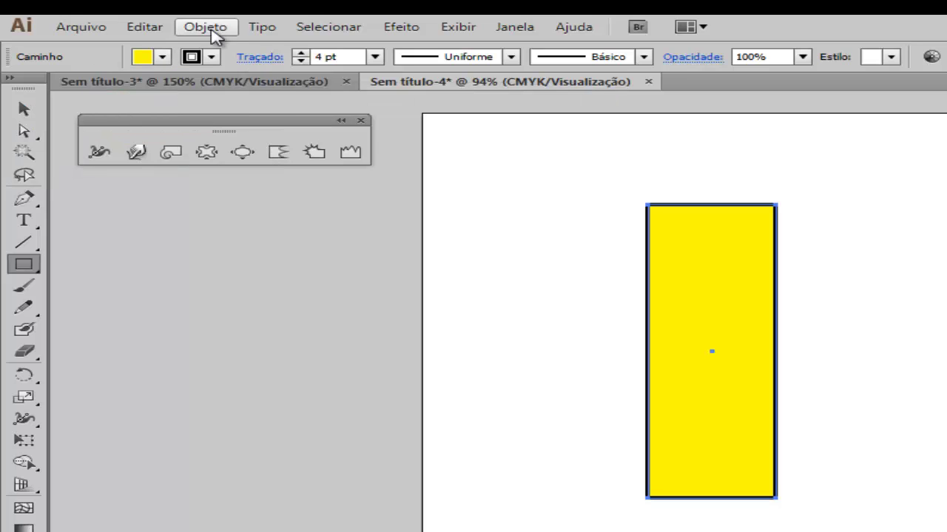
left_click(212, 57)
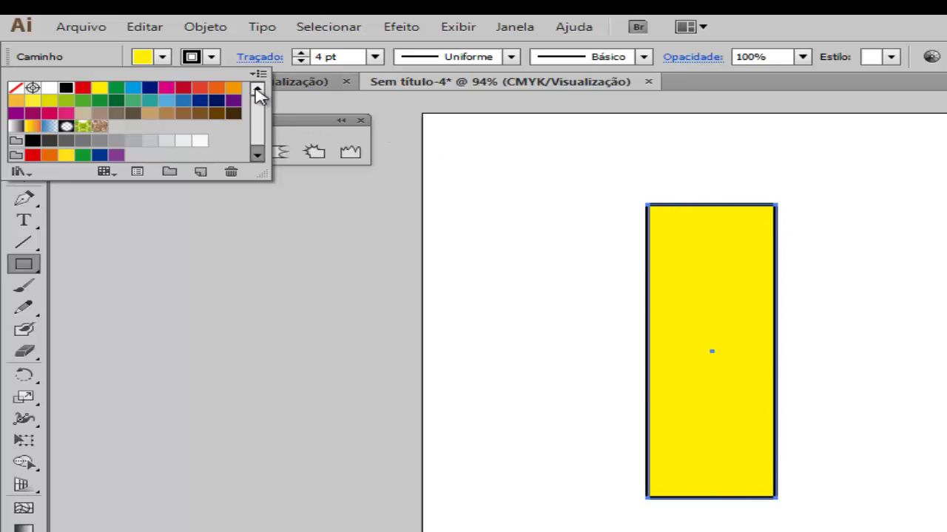
left_click(232, 53)
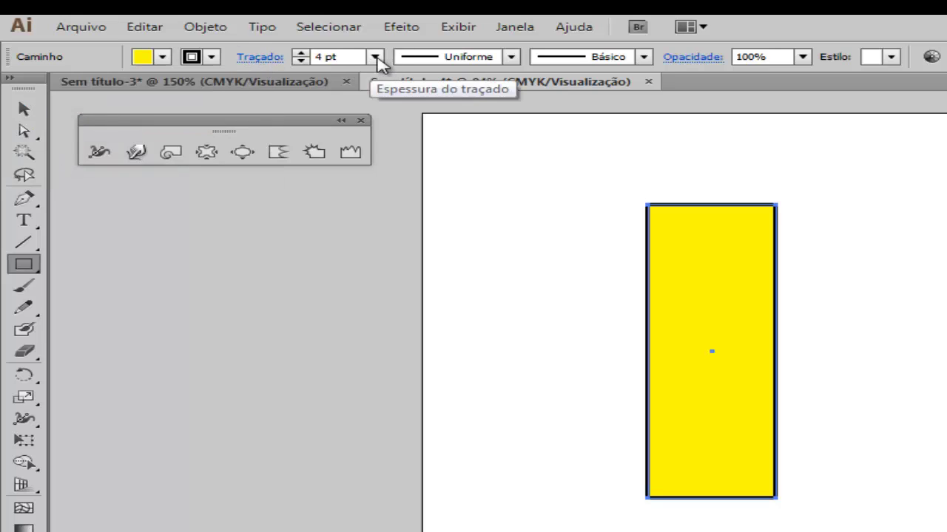
left_click(376, 57)
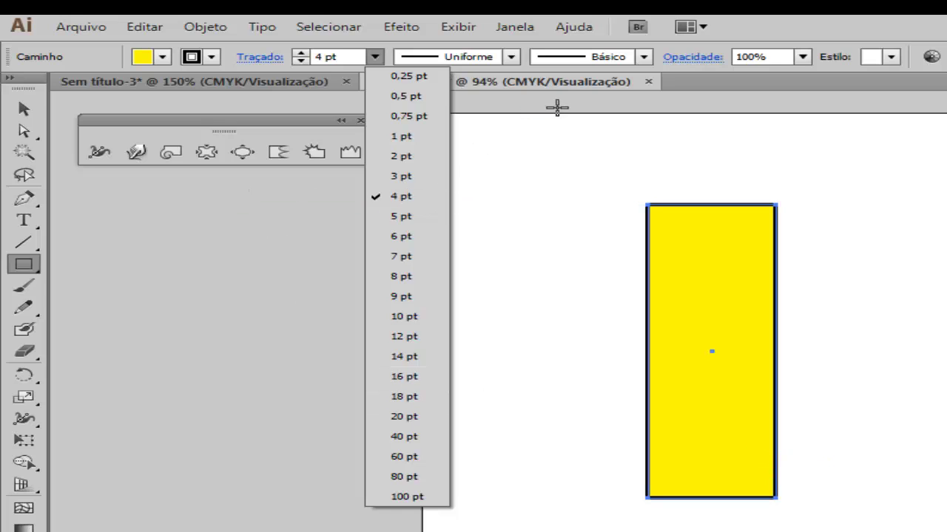
left_click(560, 105)
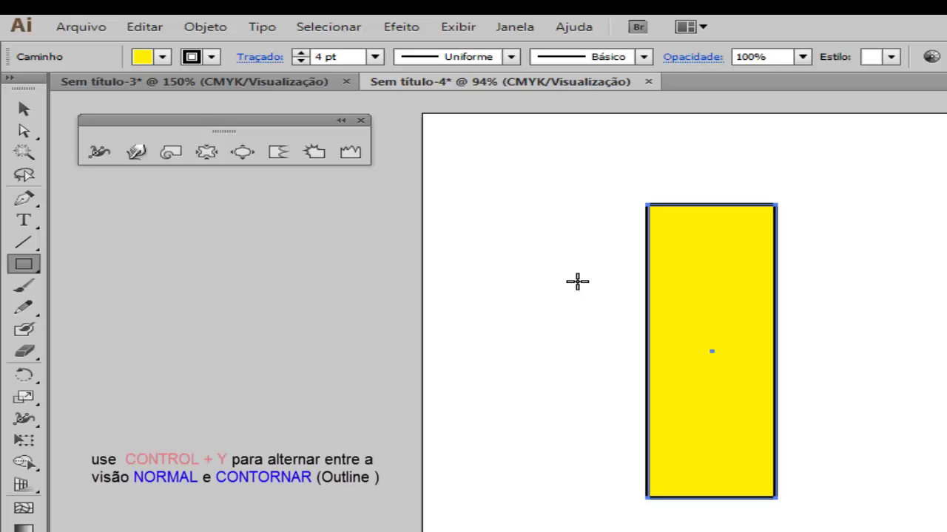
Show the artwork in Outline view, and return to the normal Preview view.
key("ctrl")
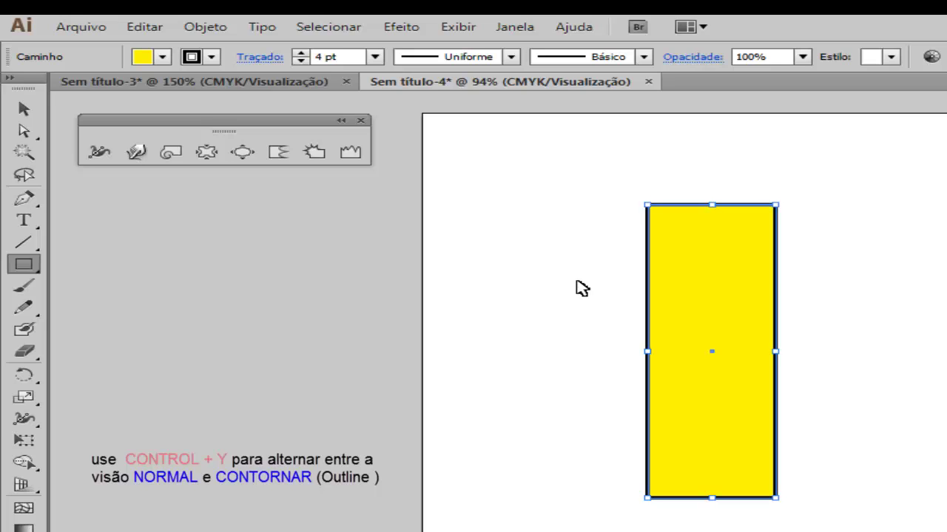
key("ctrl+y")
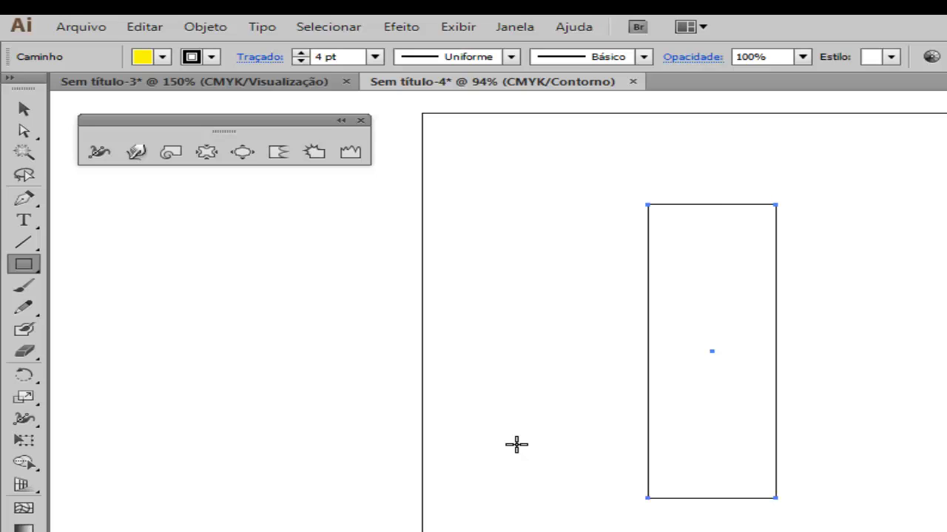
key("ctrl")
key("ctrl+y")
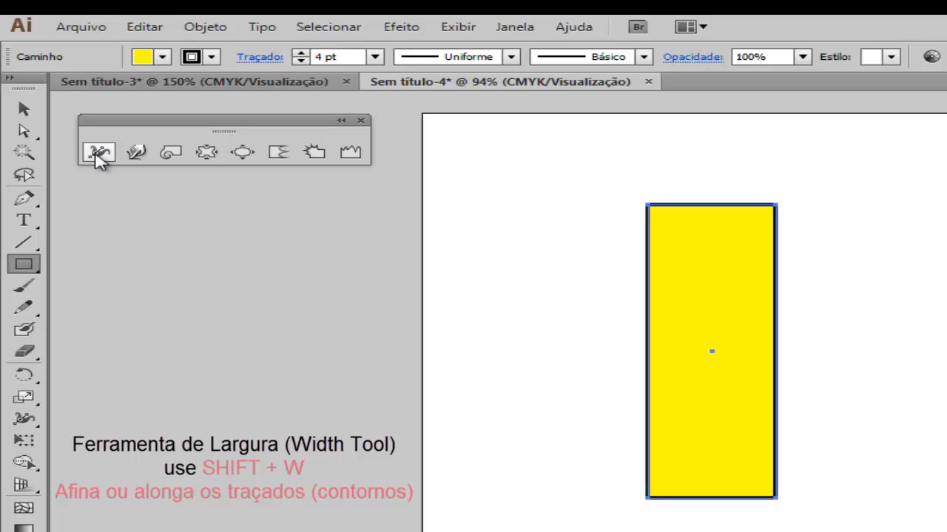
With the Width tool, bulge the rectangle's right edge stroke to about 27.7 pt and its left edge stroke to about 40.4 pt.
left_click(98, 153)
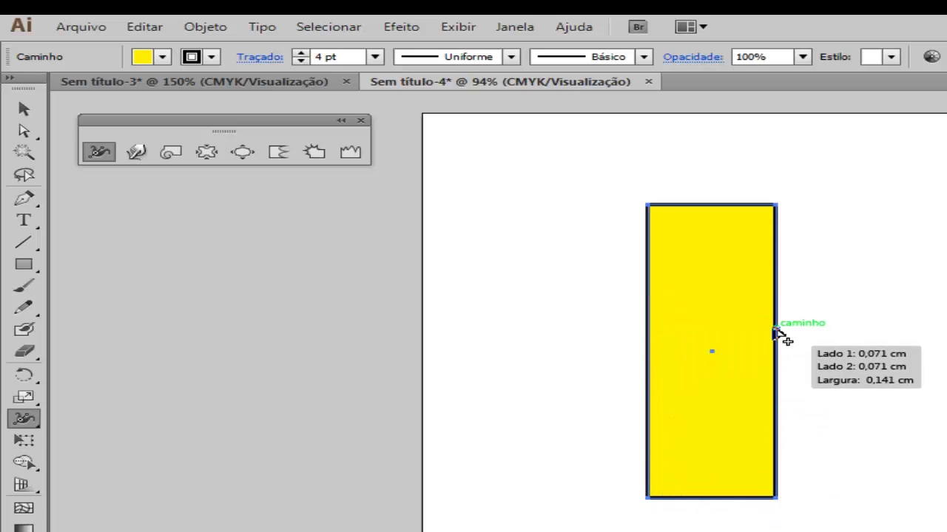
left_click_drag(778, 332, 797, 333)
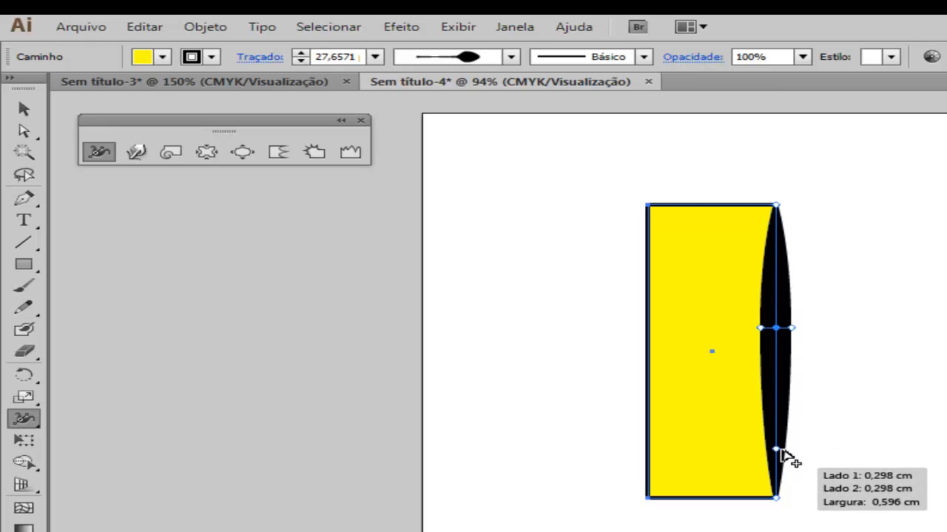
left_click_drag(647, 340, 626, 352)
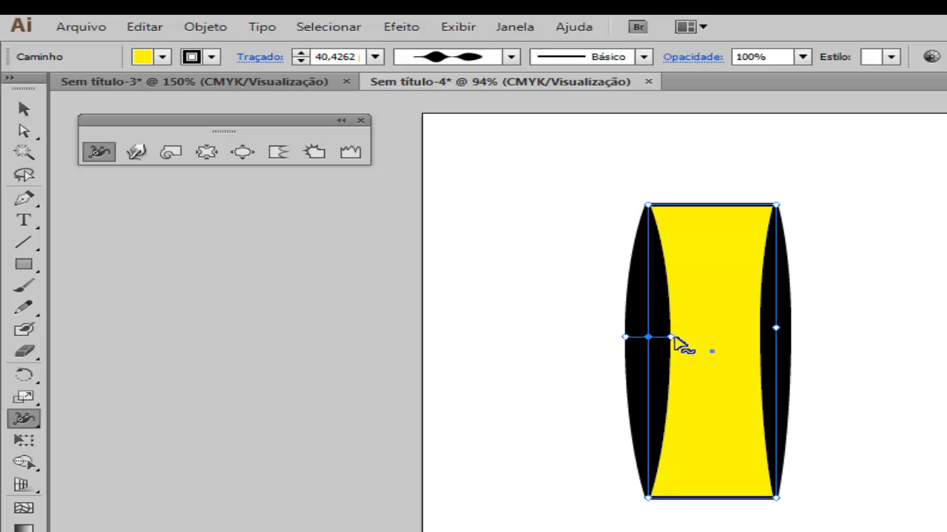
Narrow the bulging strokes on the rectangle's left and right edges to no more than about 10.6 pt.
mouse_move(644, 344)
left_mouse_down()
mouse_move(629, 342)
mouse_move(648, 338)
left_mouse_up()
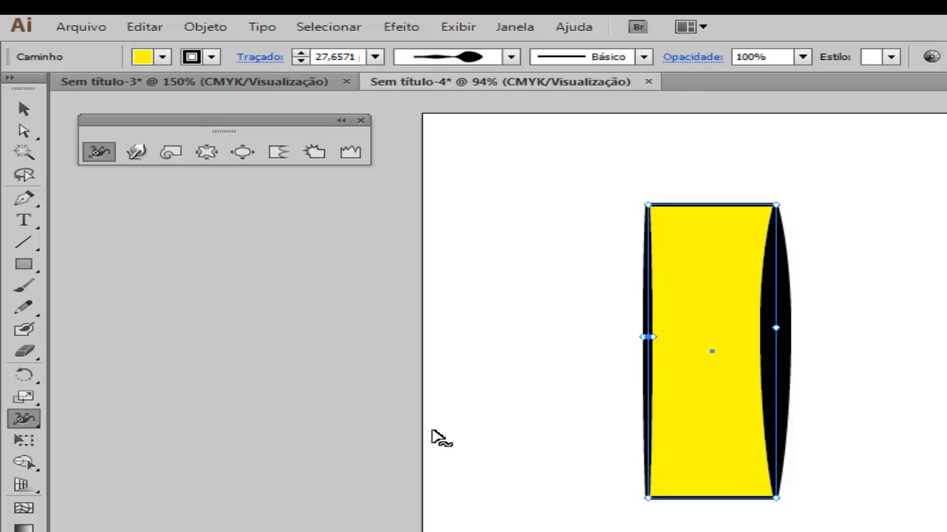
mouse_move(788, 333)
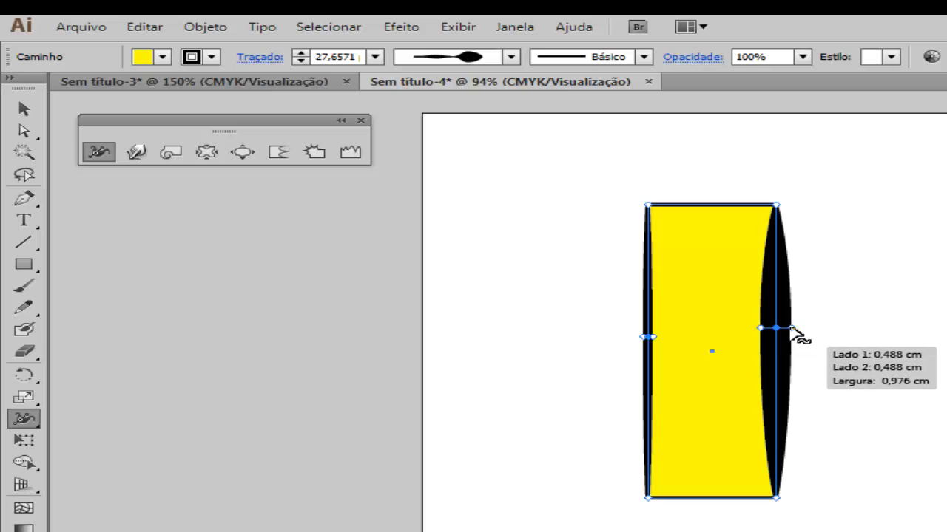
left_click_drag(791, 329, 779, 329)
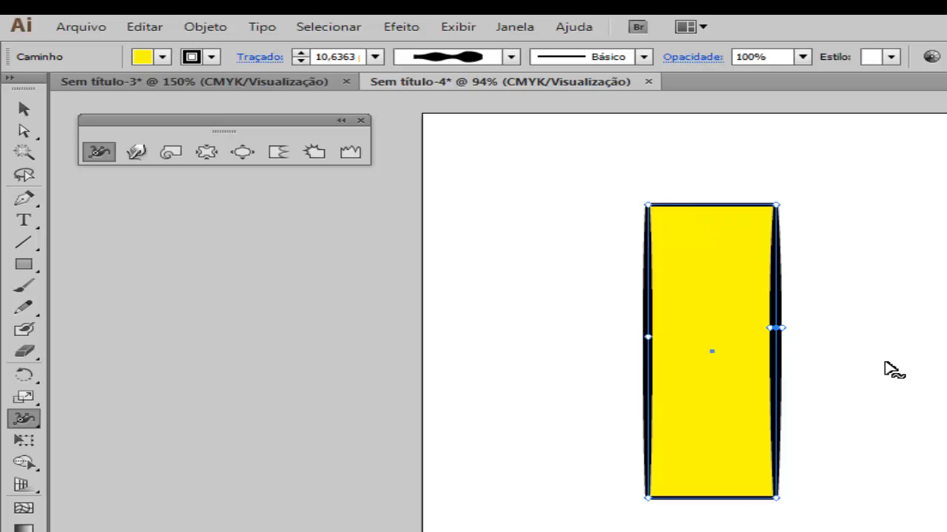
Undo the variable-width changes on the rectangle's stroke.
key("ctrl+z")
key("ctrl+z")
key("ctrl+z")
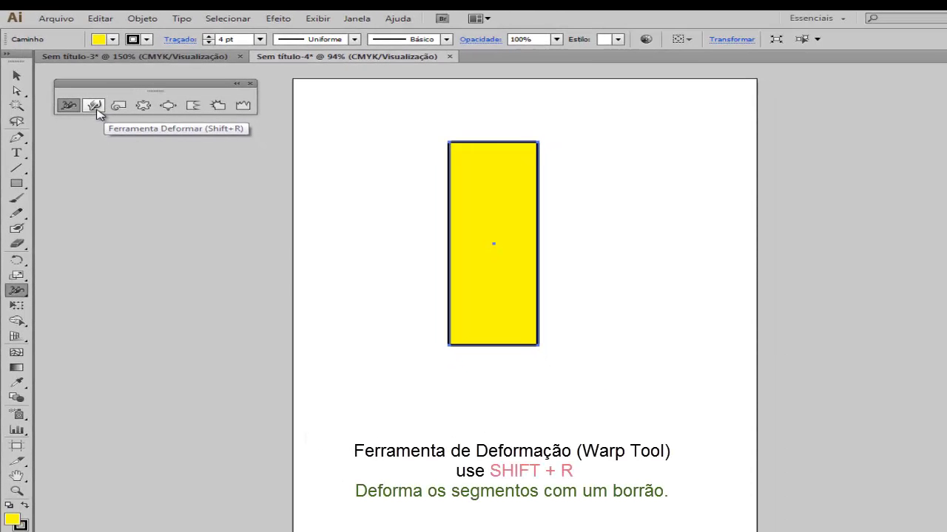
Choose the Warp tool and examine its brush dimension and warp options, accepting them as they are.
double_click(96, 110)
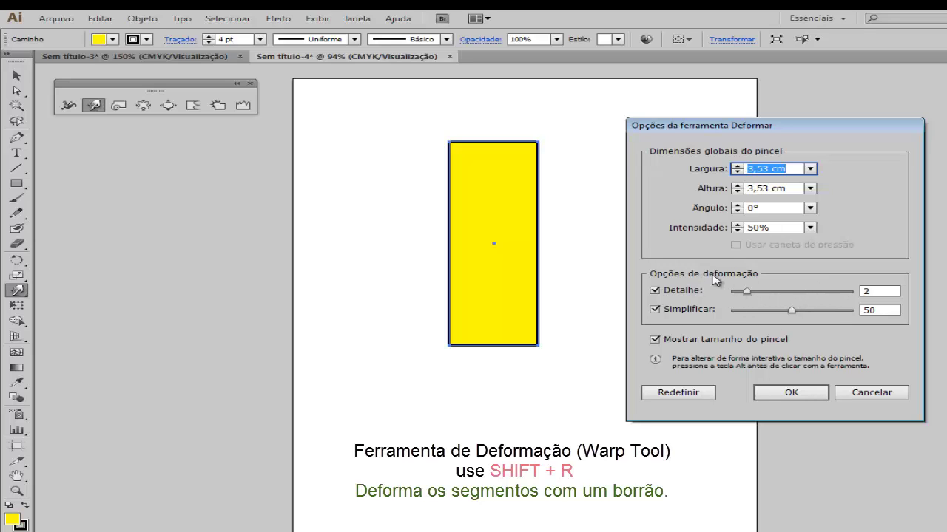
left_click(790, 392)
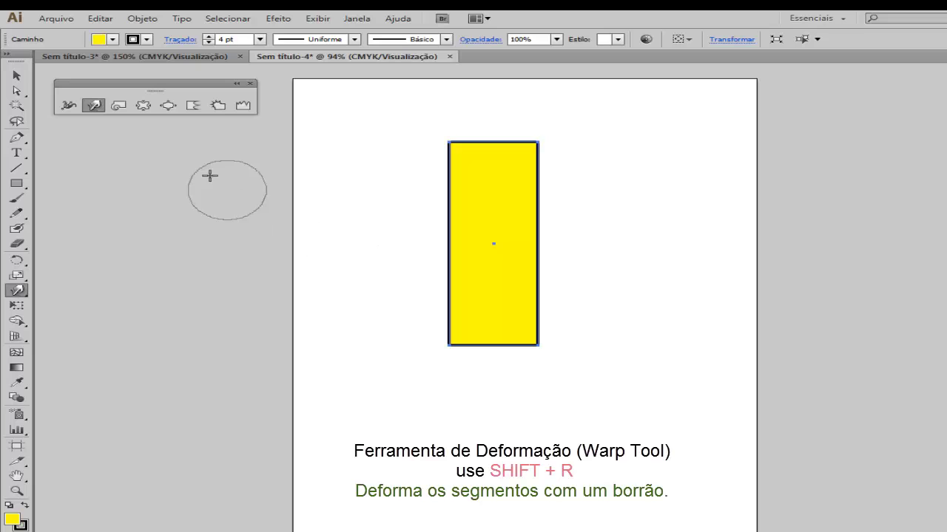
double_click(94, 106)
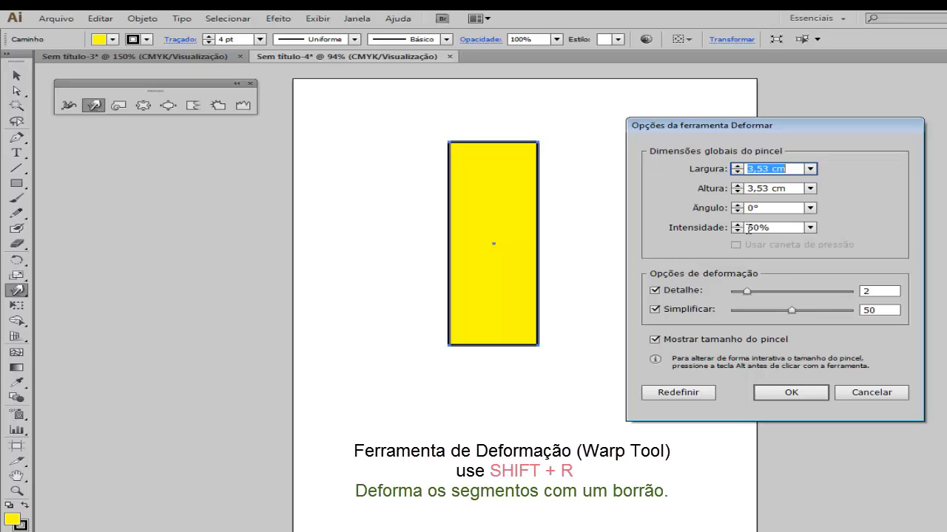
left_click(791, 392)
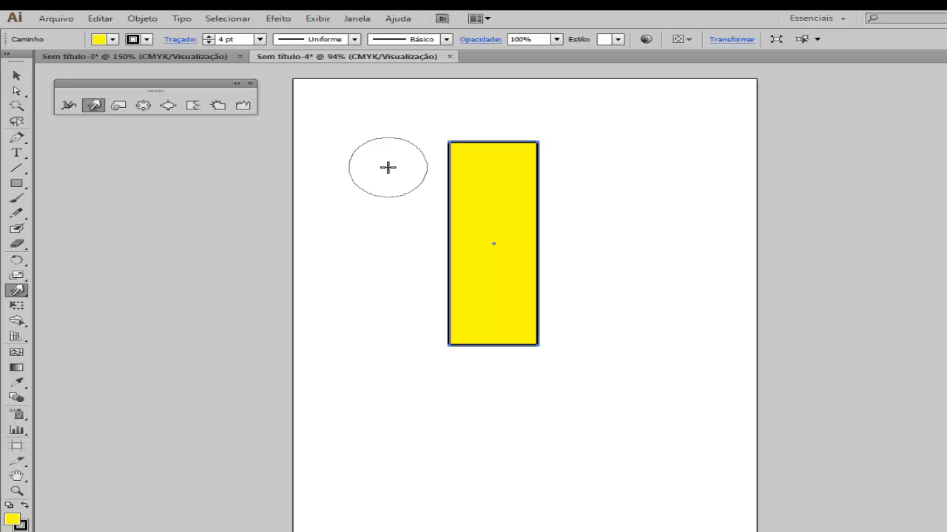
Distort the left and right edges and upper corners of the yellow rectangle with several Warp brush strokes.
mouse_move(411, 176)
left_mouse_down()
mouse_move(438, 184)
mouse_move(448, 198)
mouse_move(427, 217)
mouse_move(458, 243)
mouse_move(435, 271)
mouse_move(471, 298)
mouse_move(447, 310)
mouse_move(443, 336)
mouse_move(473, 351)
mouse_move(488, 344)
mouse_move(535, 358)
mouse_move(539, 334)
mouse_move(511, 315)
mouse_move(560, 289)
mouse_move(520, 253)
mouse_move(577, 246)
mouse_move(567, 212)
mouse_move(532, 208)
mouse_move(529, 196)
mouse_move(565, 185)
mouse_move(555, 142)
mouse_move(530, 146)
mouse_move(526, 118)
mouse_move(456, 150)
left_mouse_up()
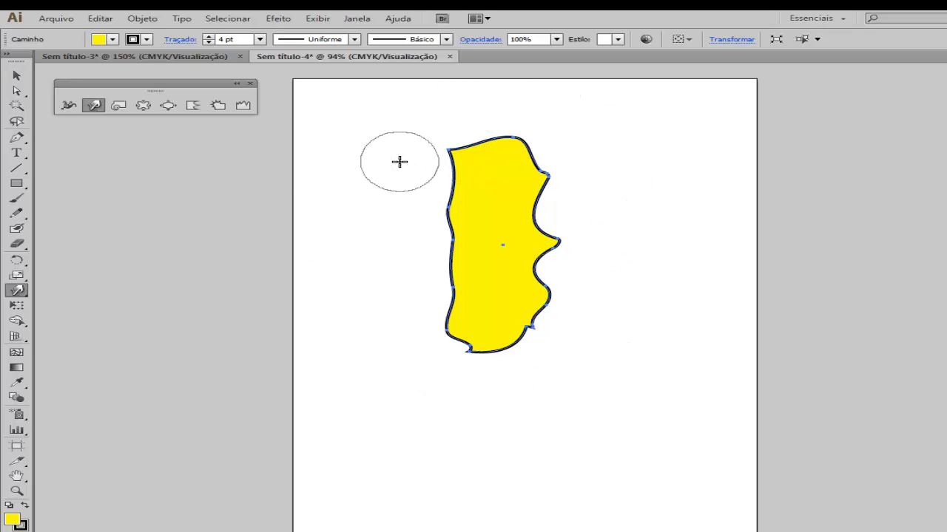
mouse_move(431, 177)
left_mouse_down()
mouse_move(473, 179)
mouse_move(488, 192)
mouse_move(439, 114)
left_mouse_up()
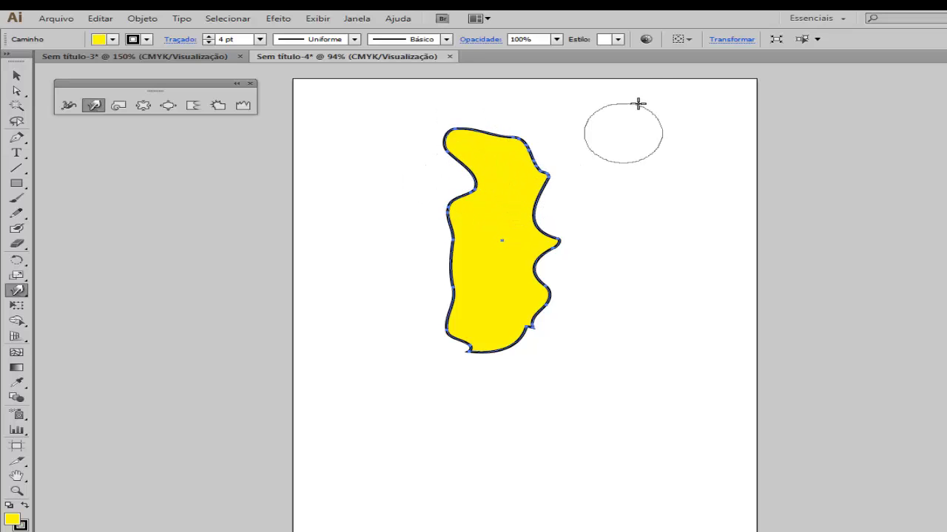
left_click_drag(553, 148, 517, 179)
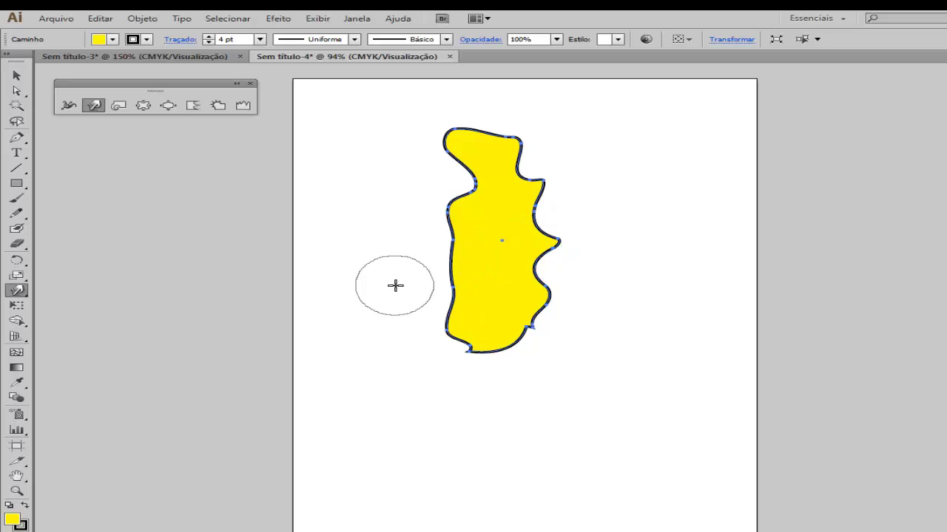
mouse_move(429, 285)
left_mouse_down()
mouse_move(493, 269)
mouse_move(497, 244)
mouse_move(587, 279)
left_mouse_up()
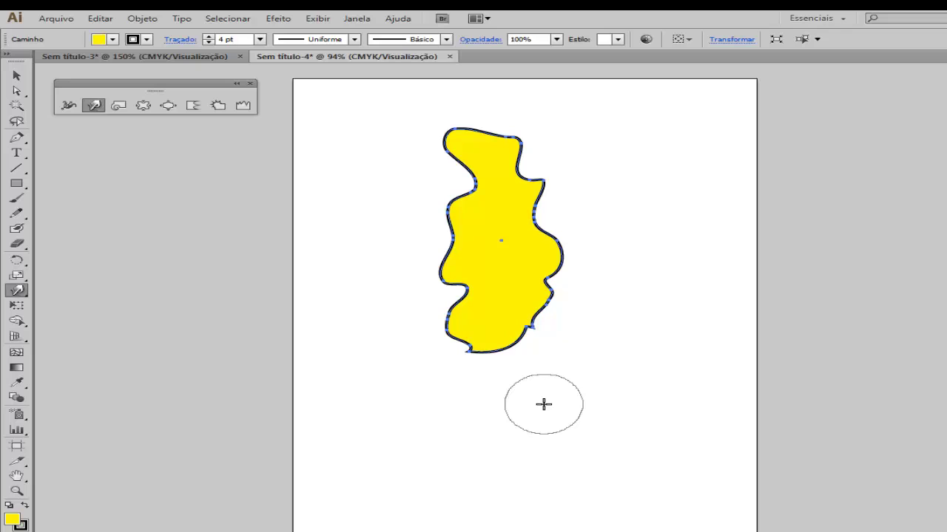
Undo the warp strokes to get back the original undistorted yellow rectangle, redoing its creation if it is removed too.
key("ctrl+z")
key("ctrl+z")
key("ctrl+z")
key("ctrl+z")
key("ctrl+z")
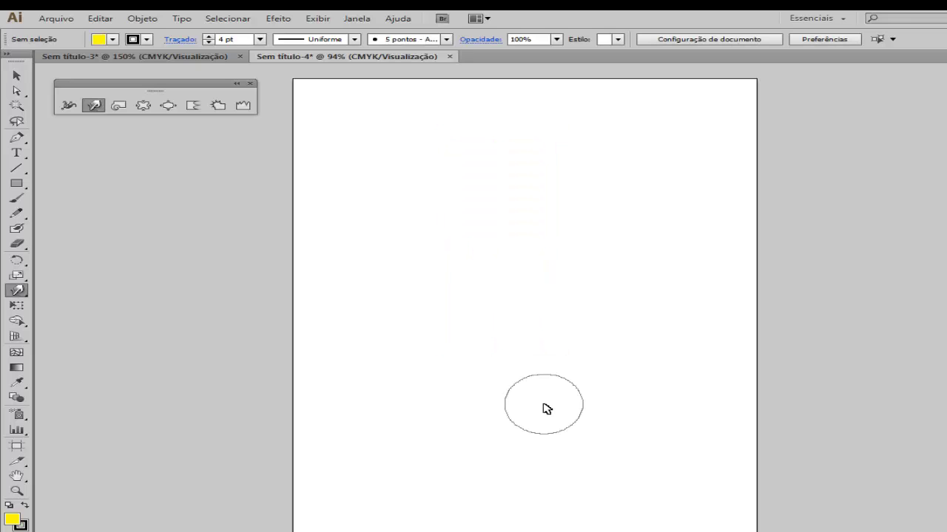
key("ctrl+shift+z")
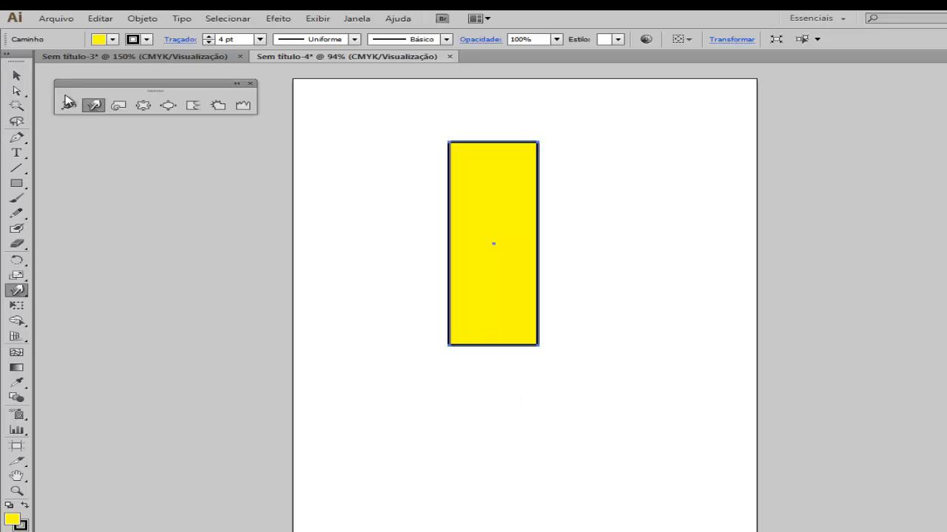
Choose the Twirl tool and examine its brush dimension and twirl options, accepting them as they are.
double_click(119, 108)
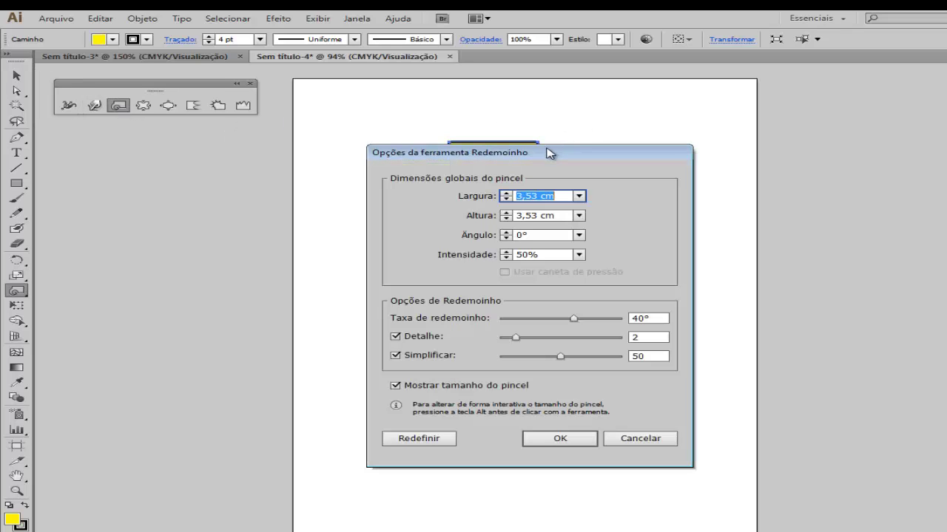
left_click_drag(548, 153, 837, 96)
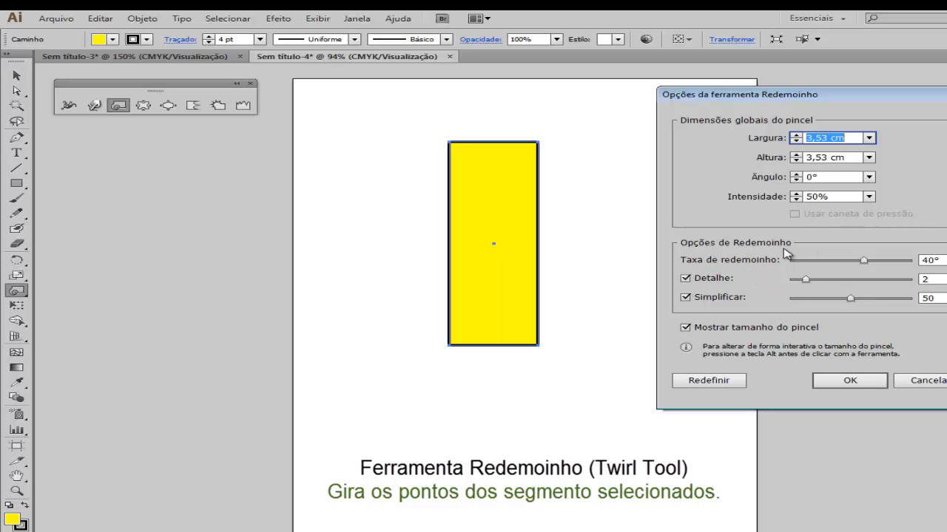
left_click(848, 381)
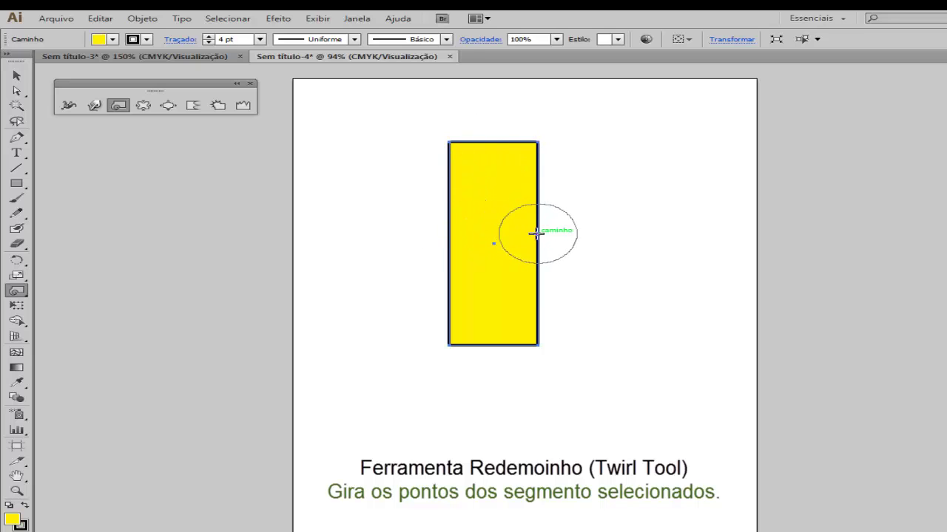
Twirl all four edges of the yellow rectangle into curls with several Twirl tool applications, stretching the curl on the right edge outward.
left_click_drag(535, 233, 536, 234)
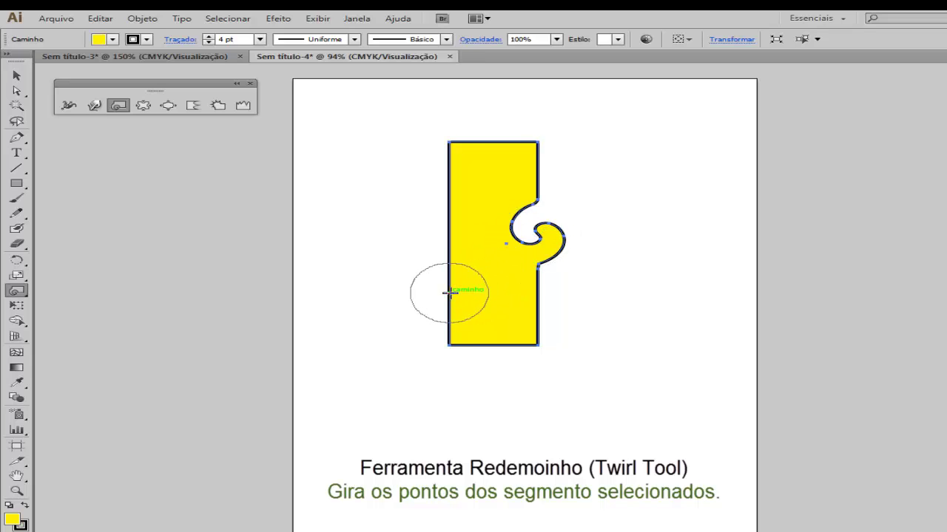
left_click_drag(451, 290, 446, 286)
left_click_drag(450, 187, 451, 187)
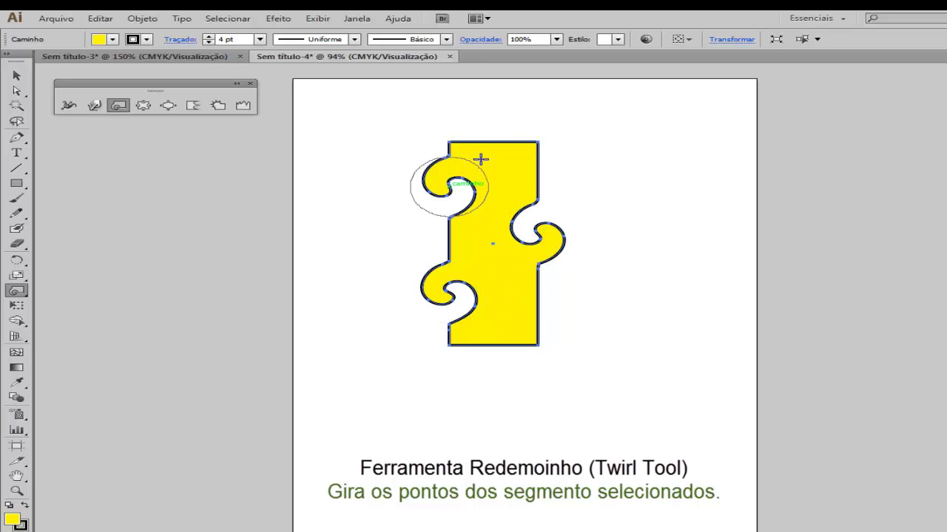
left_click_drag(492, 143, 540, 182)
left_click_drag(507, 343, 508, 343)
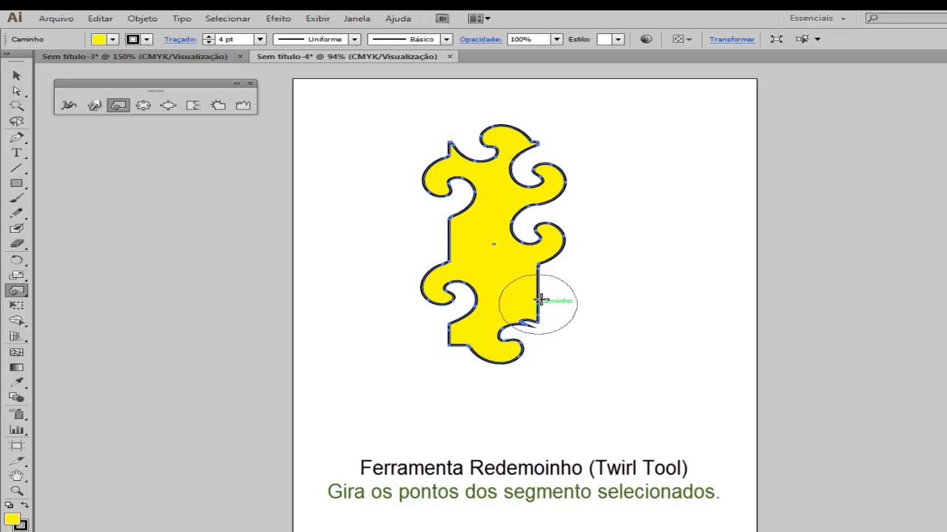
left_click_drag(537, 288, 537, 289)
mouse_move(495, 341)
left_mouse_down()
mouse_move(478, 344)
mouse_move(513, 359)
mouse_move(554, 341)
left_mouse_up()
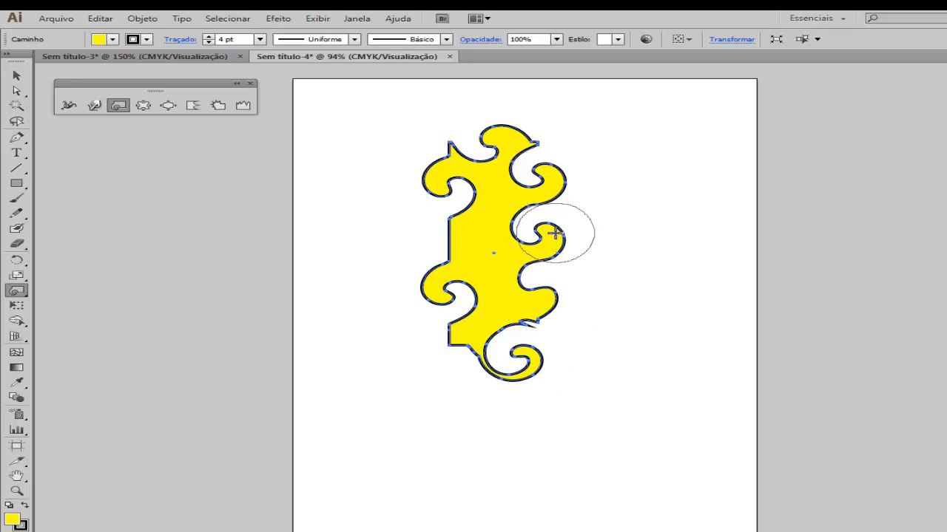
left_click_drag(566, 233, 594, 248)
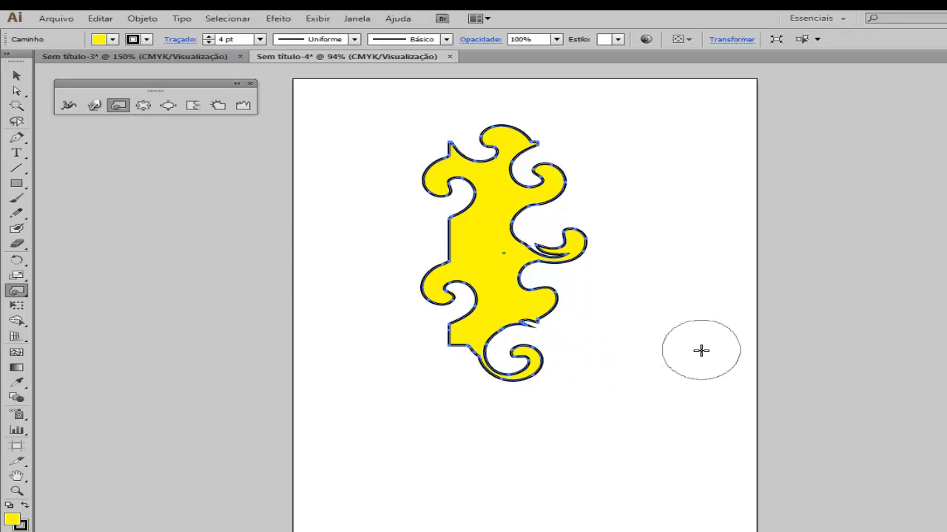
Undo all the twirl distortions to get back the original yellow rectangle.
key("ctrl+z")
key("ctrl+z")
key("ctrl+z")
key("ctrl+z")
key("ctrl+z")
key("ctrl+z")
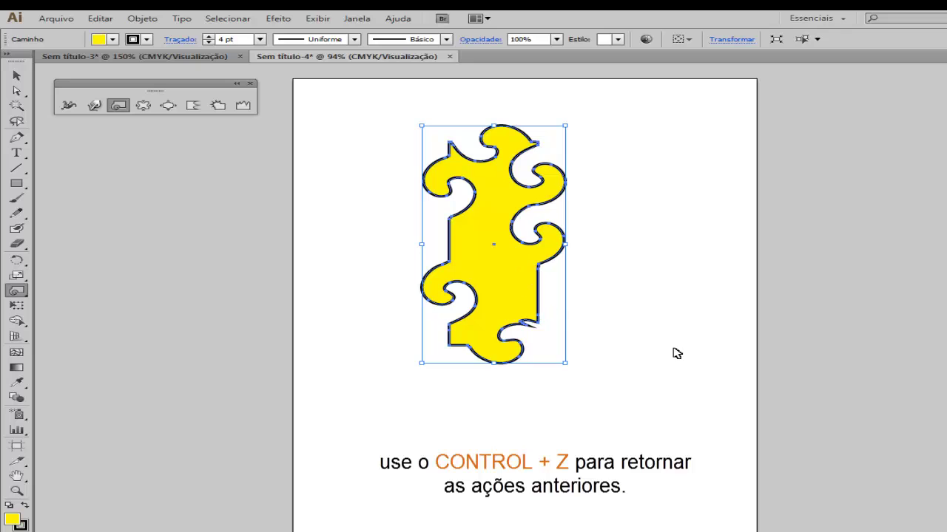
key("ctrl+z")
key("ctrl+z")
key("ctrl+z")
key("ctrl+z")
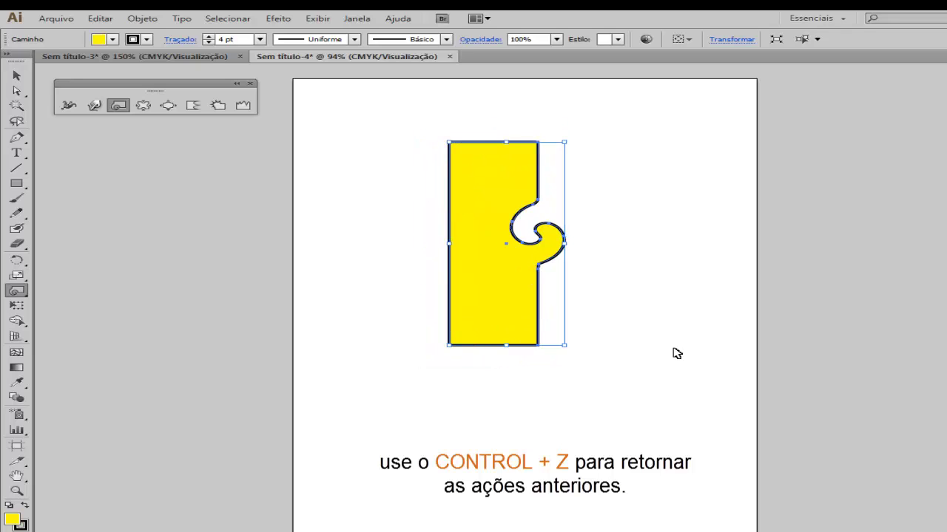
Choose the Pucker tool and examine its brush dimension and pucker options, accepting them as they are.
left_click(143, 105)
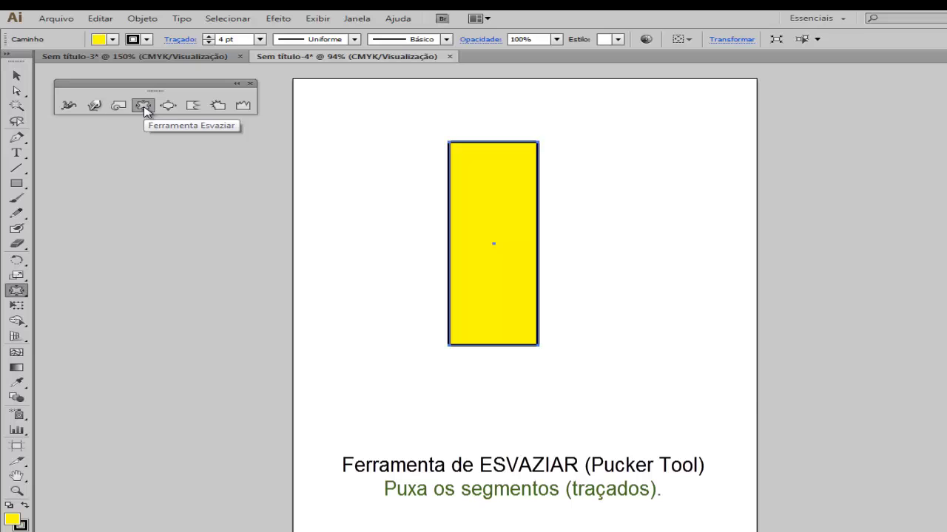
double_click(143, 106)
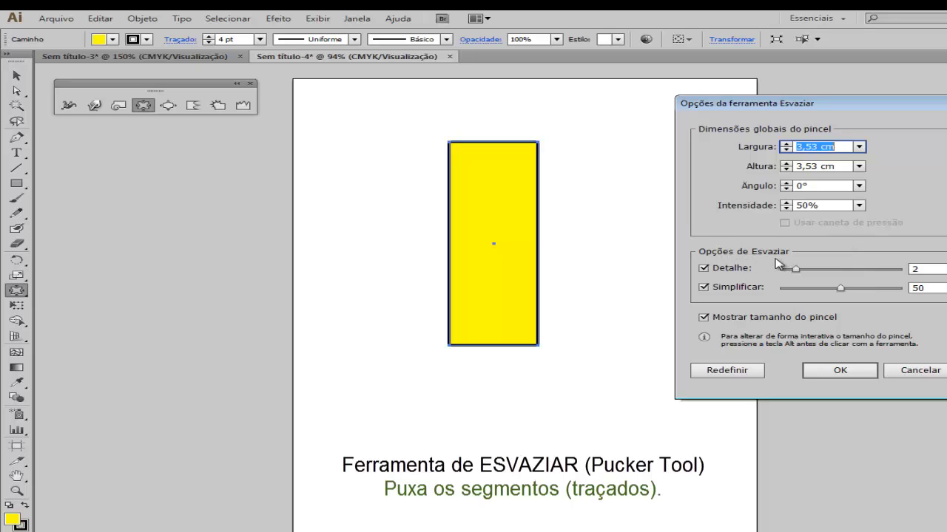
left_click(842, 371)
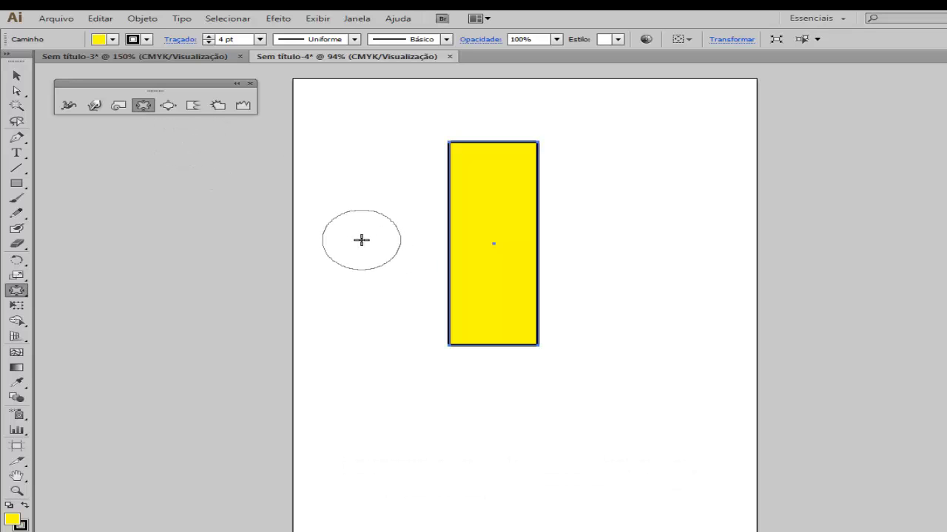
Pucker the rectangle's left edge outward in three places, and pull its right edge, top edge and lower-right corner inward.
left_click_drag(431, 255, 431, 254)
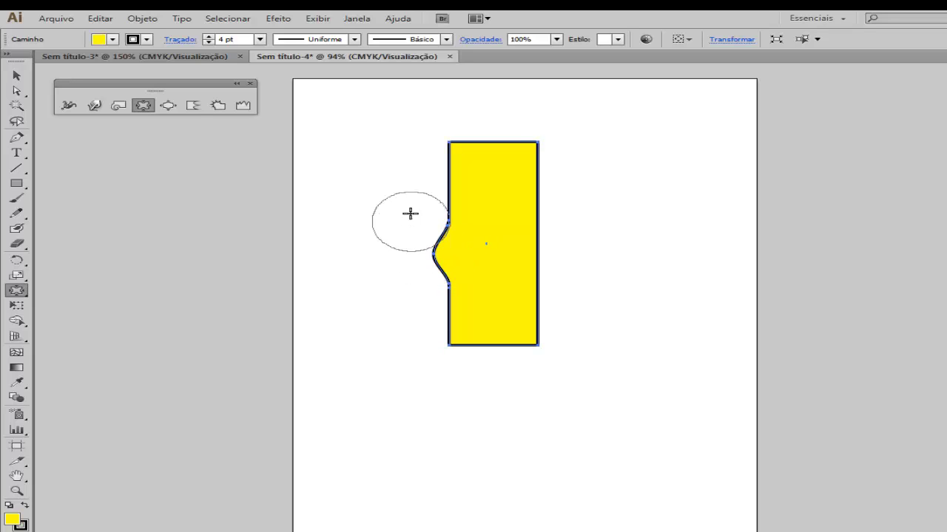
left_click_drag(422, 193, 423, 193)
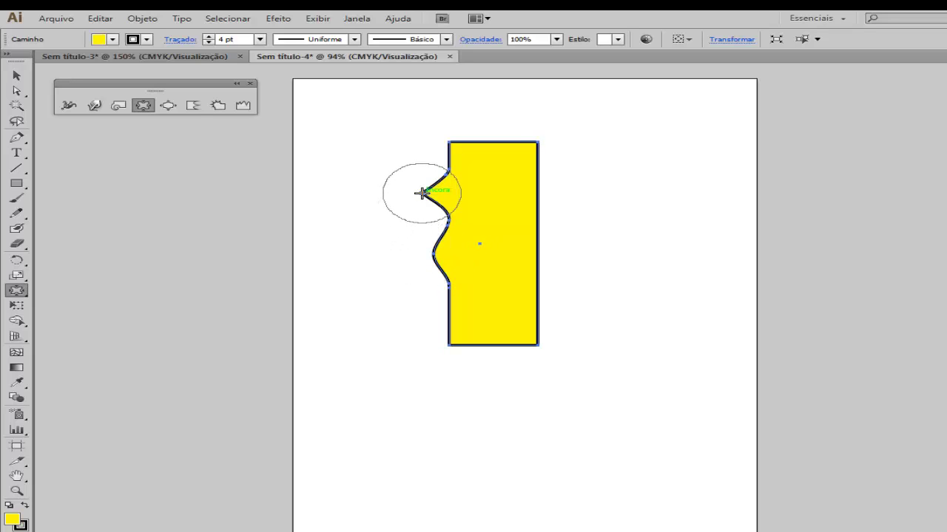
left_click_drag(422, 314, 427, 314)
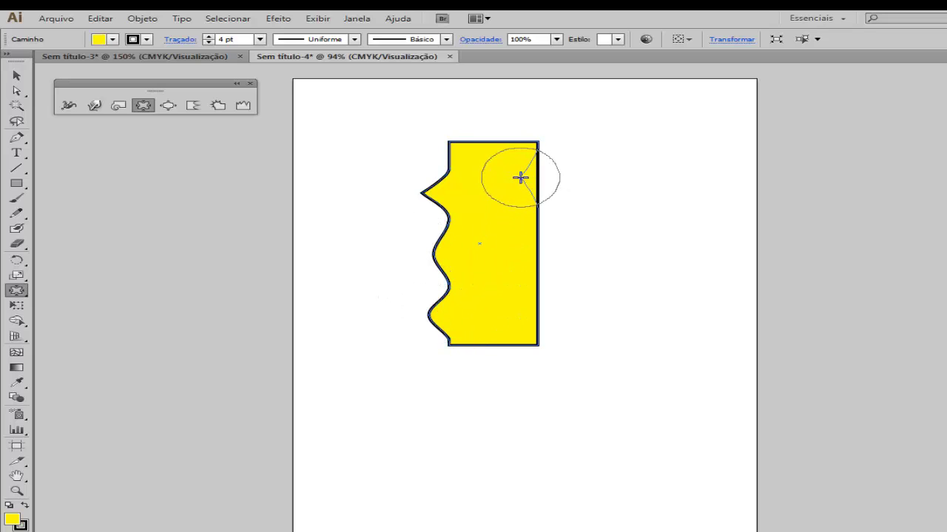
left_click_drag(520, 177, 507, 201)
mouse_move(510, 284)
left_mouse_down()
mouse_move(498, 308)
mouse_move(510, 320)
left_mouse_up()
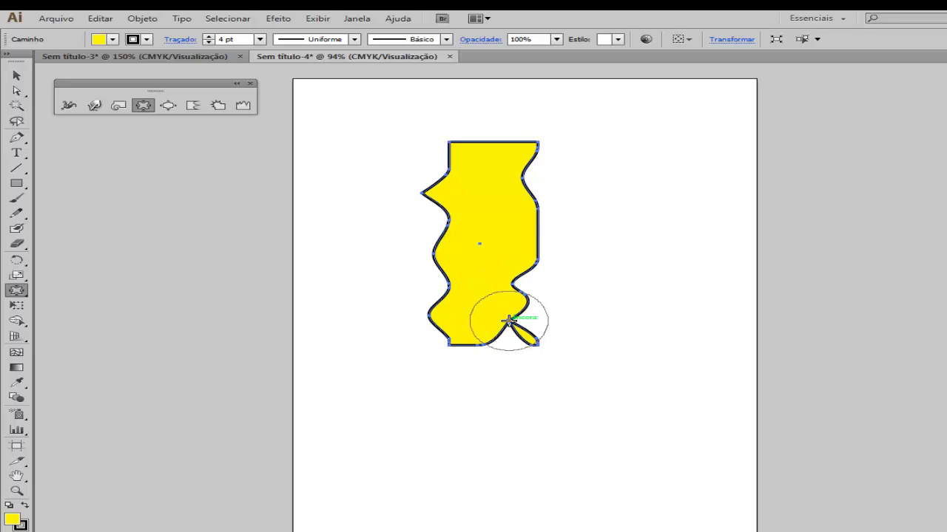
left_click(516, 229)
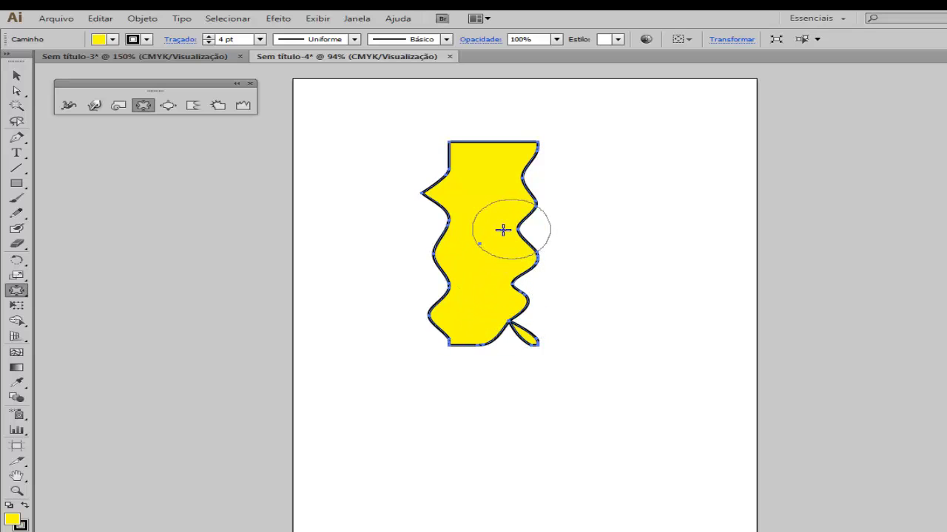
left_click(485, 158)
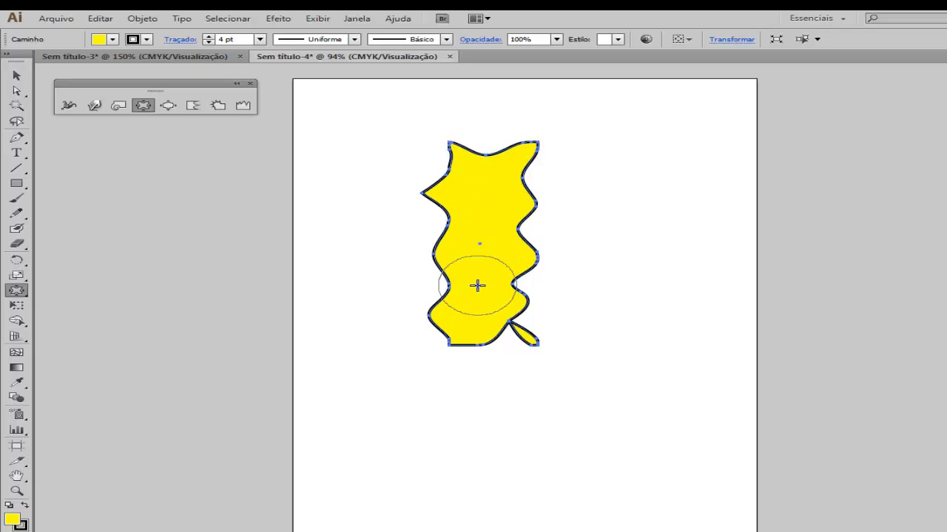
mouse_move(488, 184)
left_mouse_down()
mouse_move(488, 165)
mouse_move(473, 176)
mouse_move(488, 206)
left_mouse_up()
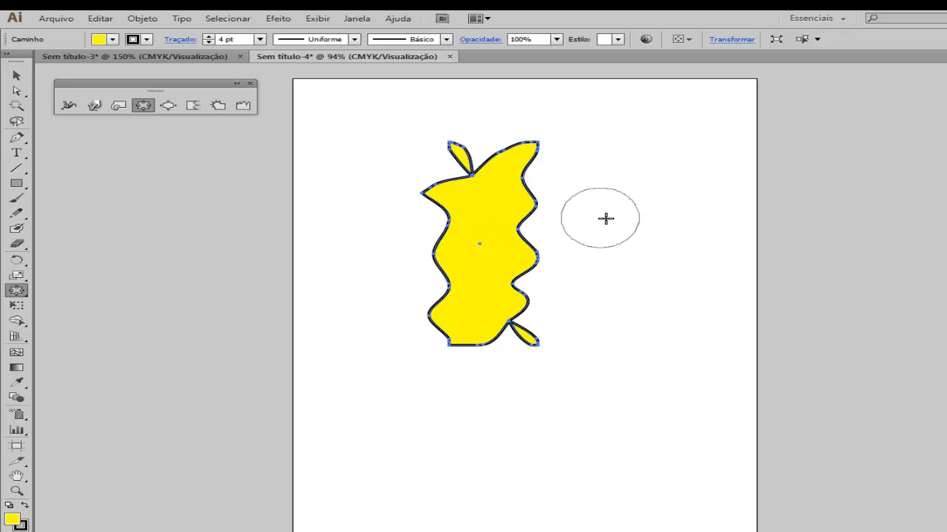
Undo all the pucker distortions to get back the plain yellow rectangle.
key("ctrl+z")
key("ctrl+z")
key("ctrl+z")
key("ctrl+z")
key("ctrl+z")
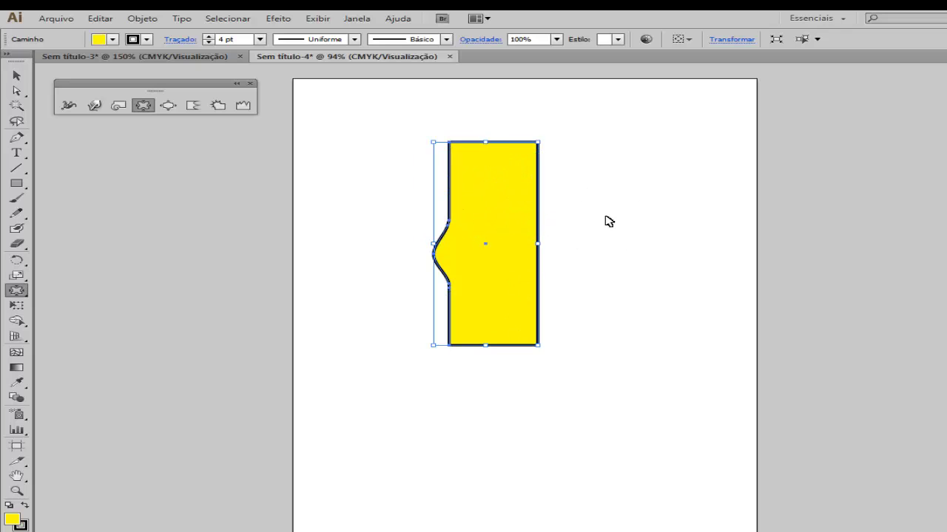
Choose the Bloat tool with its options unchanged and push the yellow rectangle's edges into rounded bulges and hollows on all four sides.
double_click(169, 107)
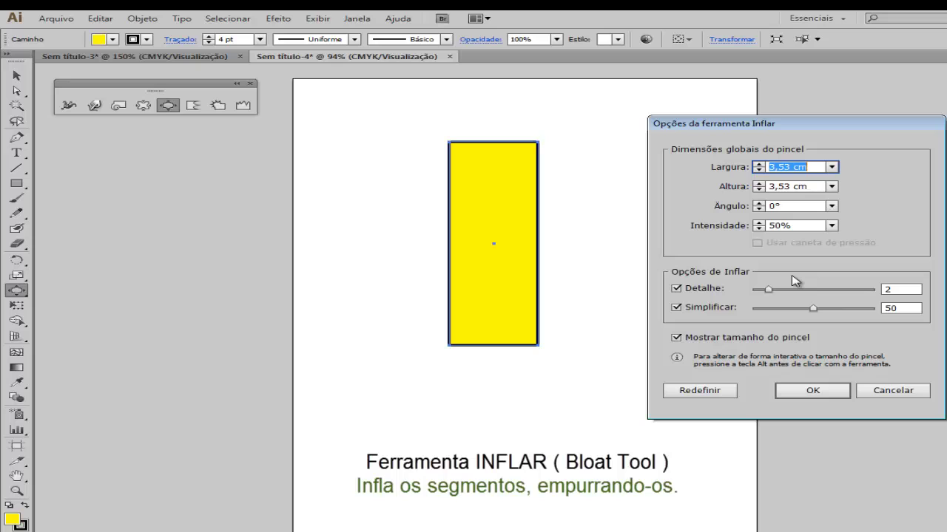
left_click(814, 391)
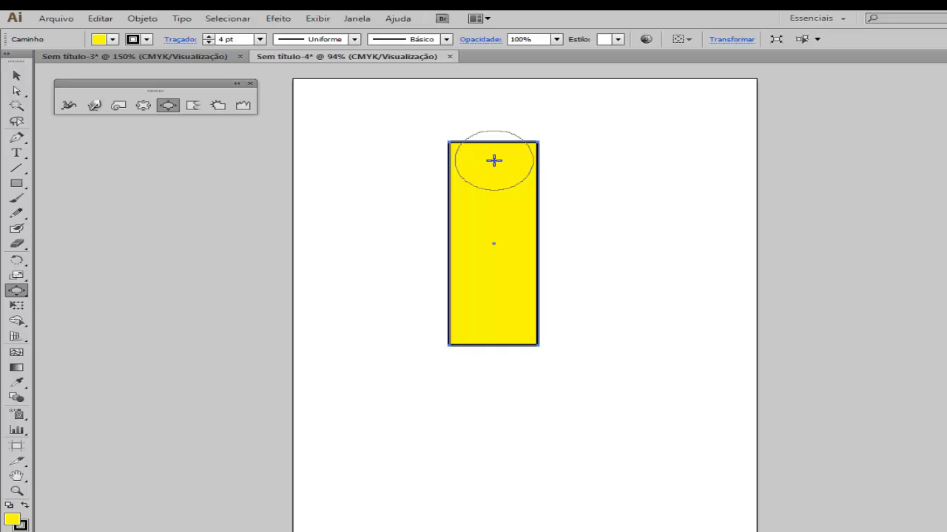
left_click_drag(494, 159, 494, 159)
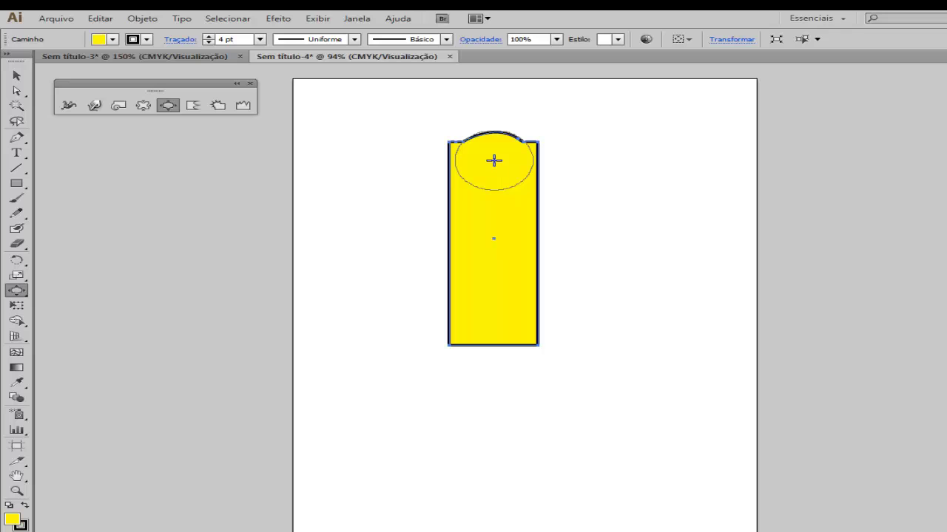
left_click_drag(518, 215, 519, 216)
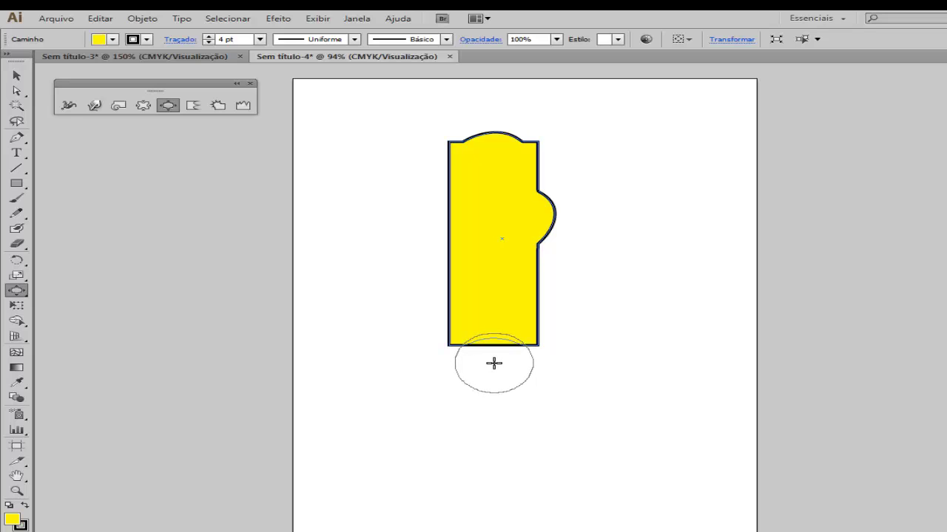
left_click_drag(494, 363, 494, 363)
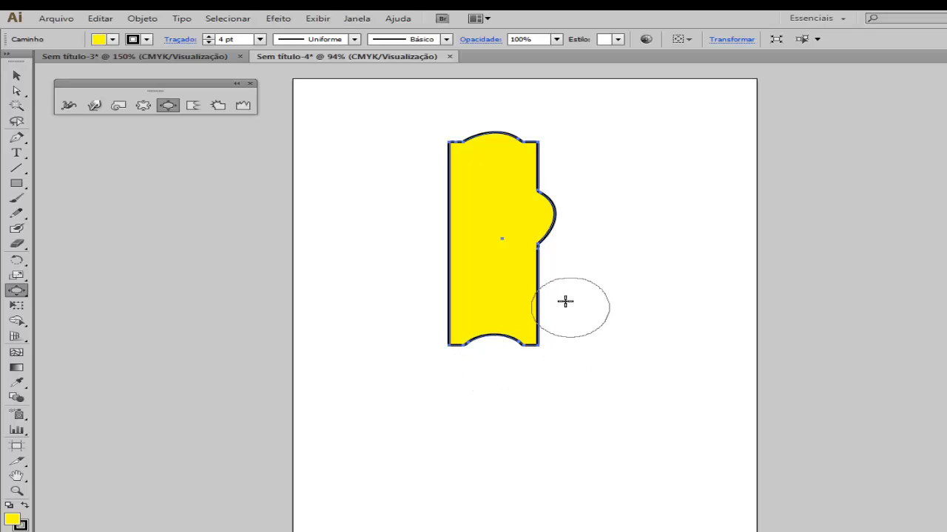
left_click_drag(562, 298, 562, 298)
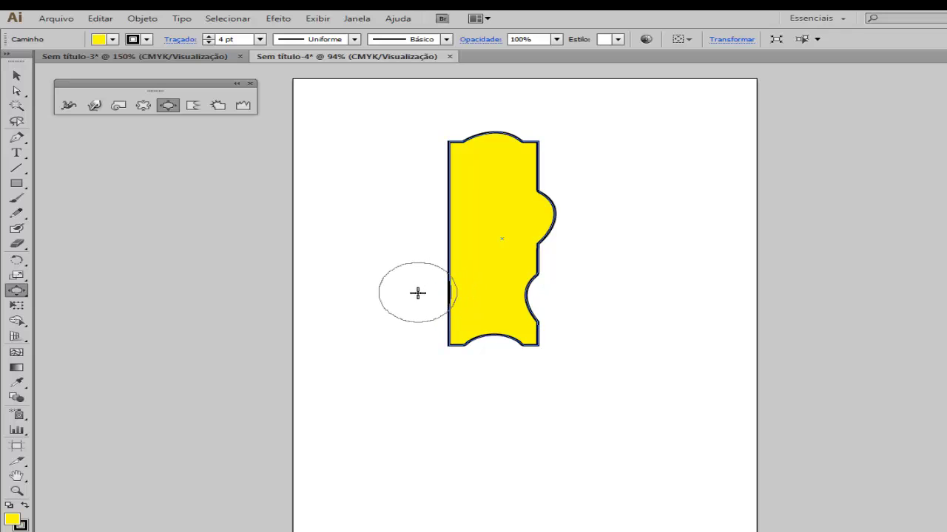
left_click_drag(419, 291, 418, 291)
left_click_drag(436, 228, 435, 222)
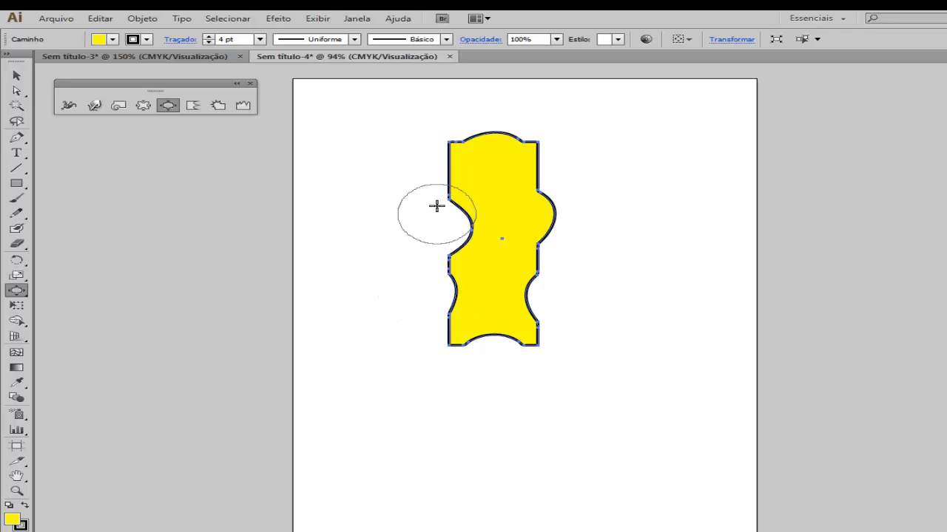
left_click_drag(439, 173, 439, 172)
mouse_move(528, 143)
left_mouse_down()
mouse_move(583, 178)
mouse_move(555, 171)
left_mouse_up()
left_click_drag(528, 210, 482, 209)
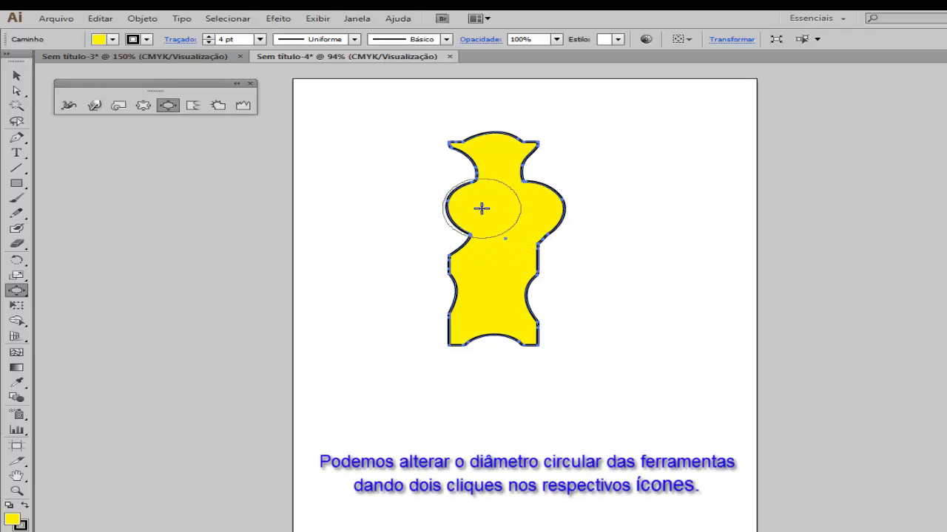
Undo all the bloat distortions to get back the undistorted yellow rectangle.
key("ctrl+z")
key("ctrl+z")
key("ctrl+z")
key("ctrl+z")
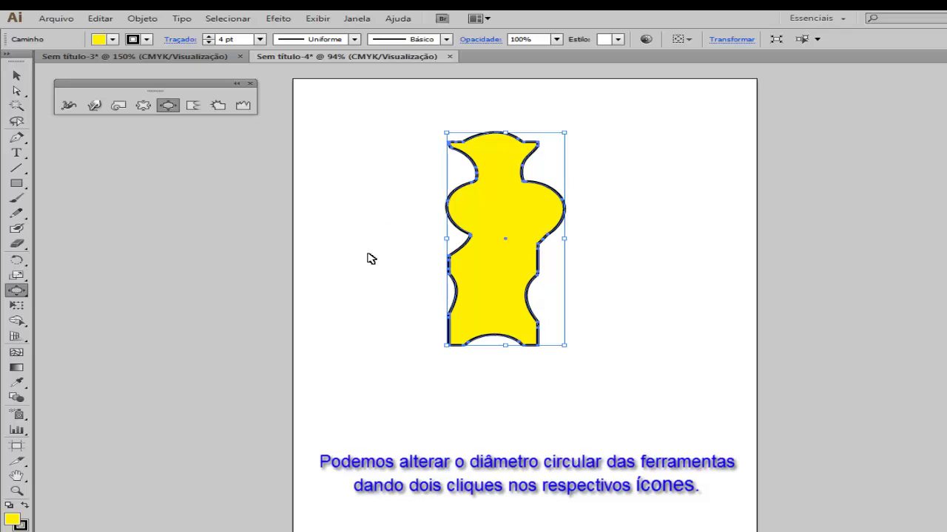
key("ctrl+z")
key("ctrl+z")
key("ctrl+z")
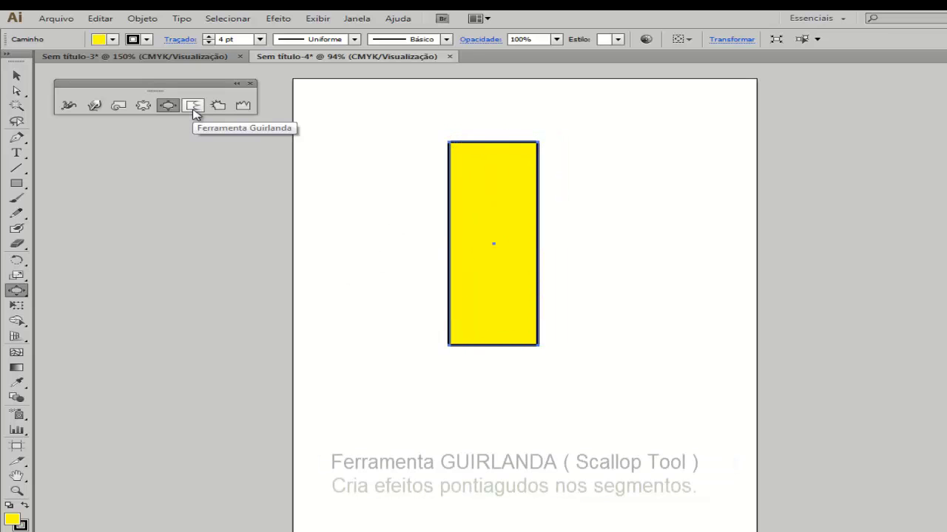
Apply the Scallop tool along the top, bottom, left and right edges of the yellow rectangle to create pointed spikes.
left_click(193, 107)
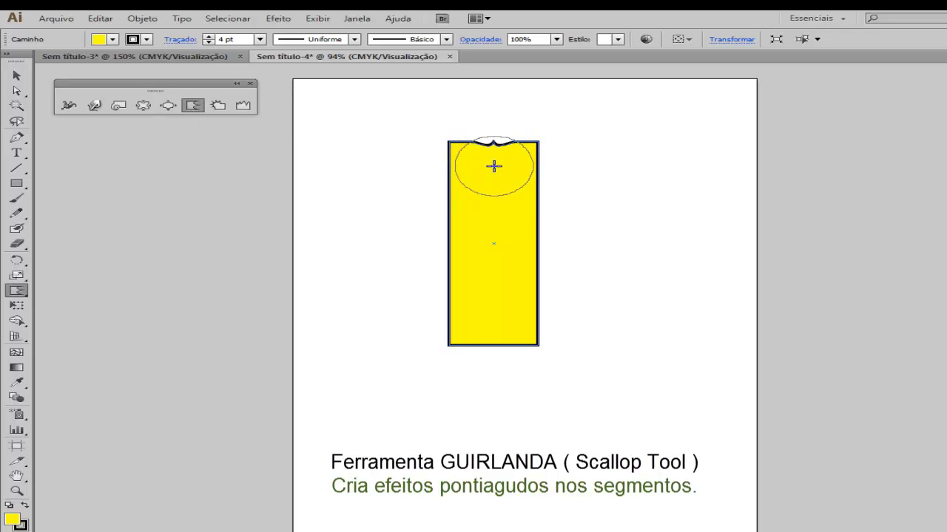
left_click_drag(493, 166, 507, 205)
left_click_drag(494, 325, 494, 324)
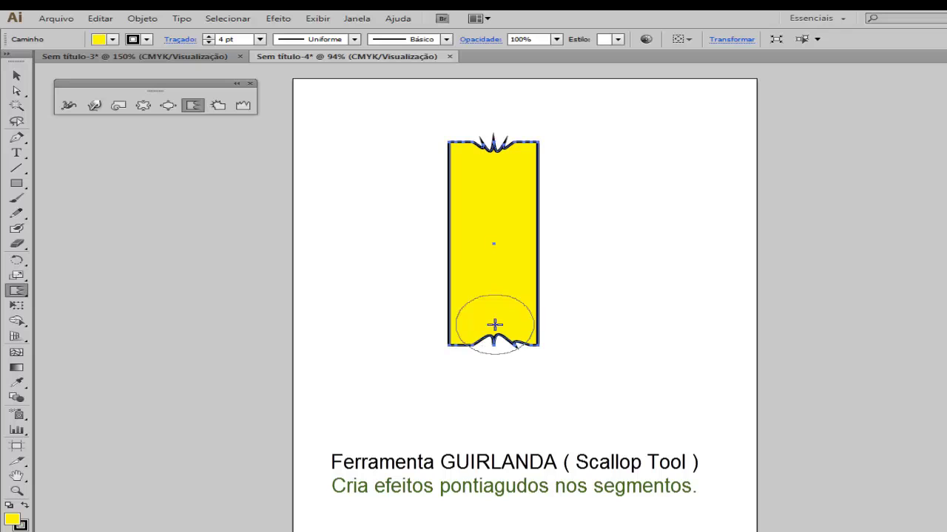
left_click_drag(424, 284, 418, 194)
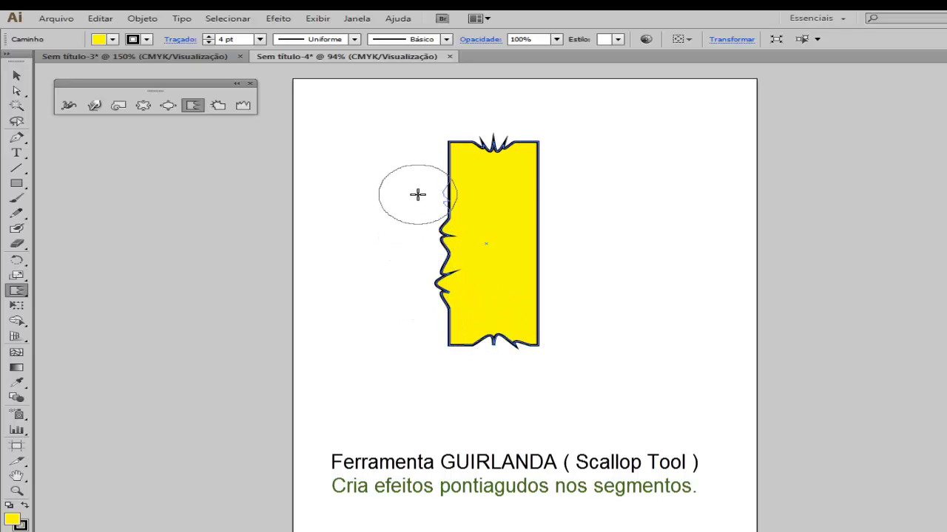
left_click(570, 193)
left_click(570, 257)
left_click_drag(570, 257, 556, 296)
left_click(477, 347)
left_click_drag(477, 348, 478, 354)
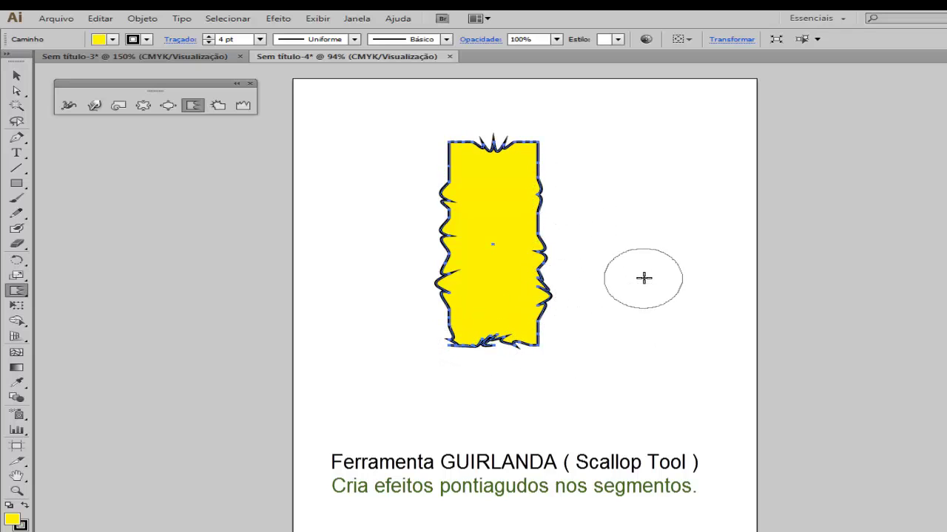
Undo all the scallop distortions to get back the plain yellow rectangle.
key("ctrl+z")
key("ctrl+z")
key("ctrl+z")
key("ctrl+z")
key("ctrl+z")
key("ctrl+z")
key("ctrl+z")
key("ctrl+z")
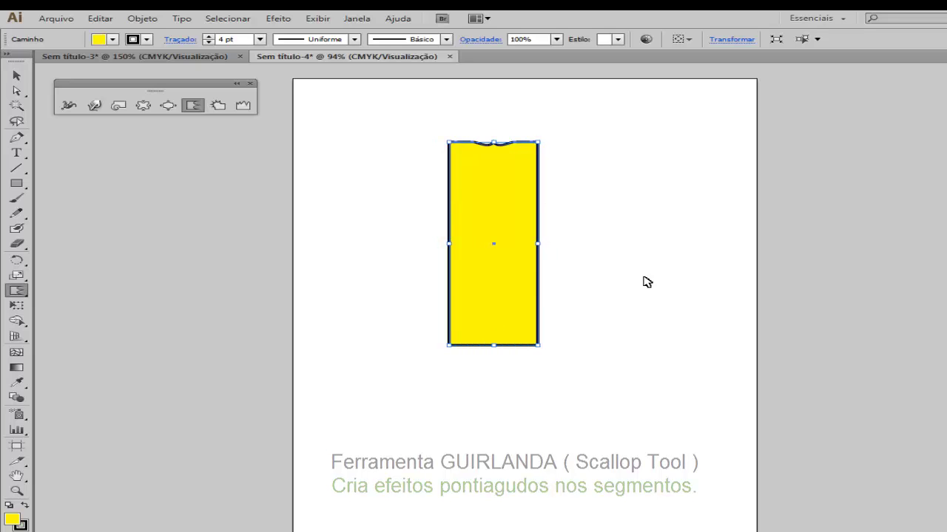
key("ctrl+z")
Apply the Crystallize tool around all four sides of the yellow rectangle, from inside and outside its edges, to create crystal-like spikes.
left_click(219, 107)
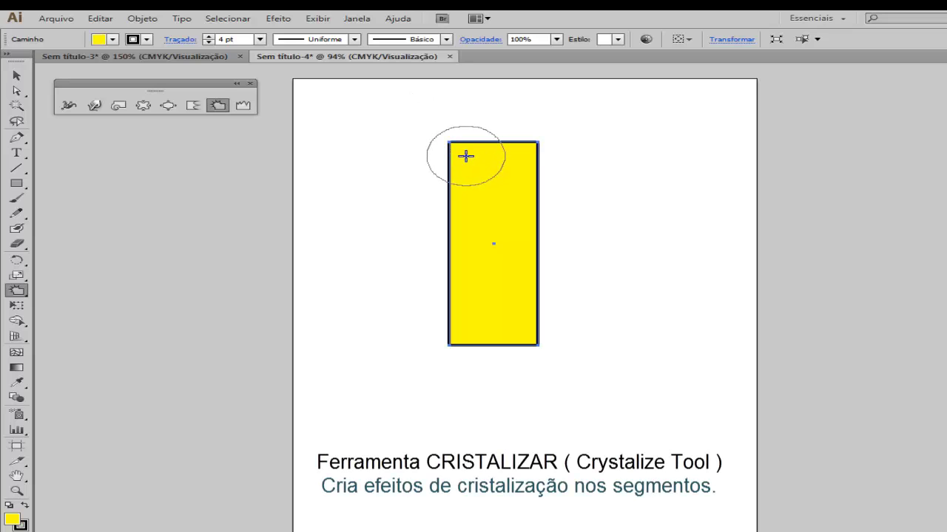
mouse_move(466, 156)
left_mouse_down()
mouse_move(515, 154)
mouse_move(526, 184)
mouse_move(522, 322)
mouse_move(471, 326)
mouse_move(464, 223)
left_mouse_up()
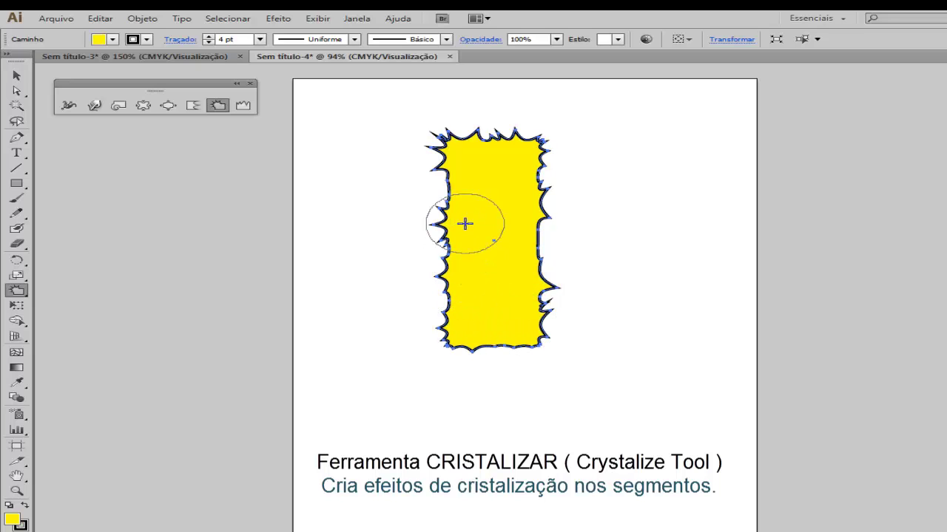
mouse_move(566, 244)
left_mouse_down()
mouse_move(530, 380)
mouse_move(500, 362)
mouse_move(503, 377)
left_mouse_up()
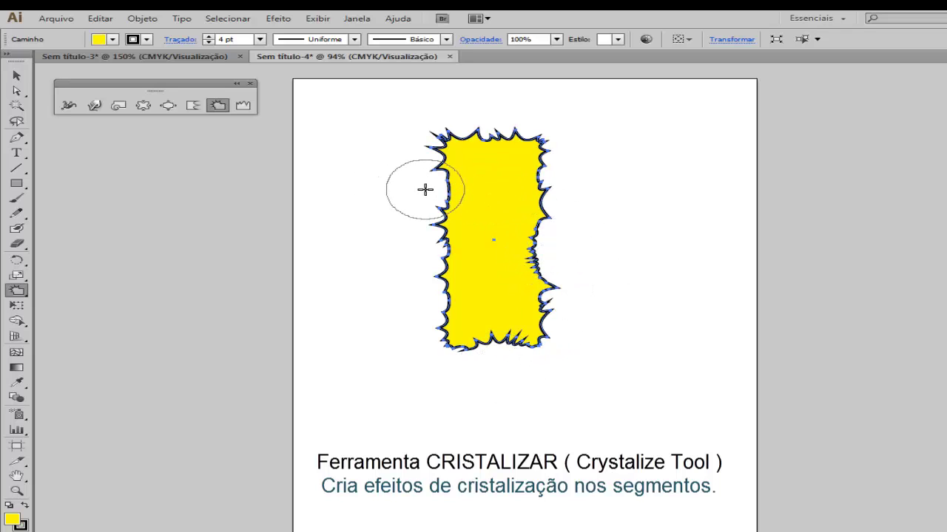
left_click_drag(425, 190, 425, 189)
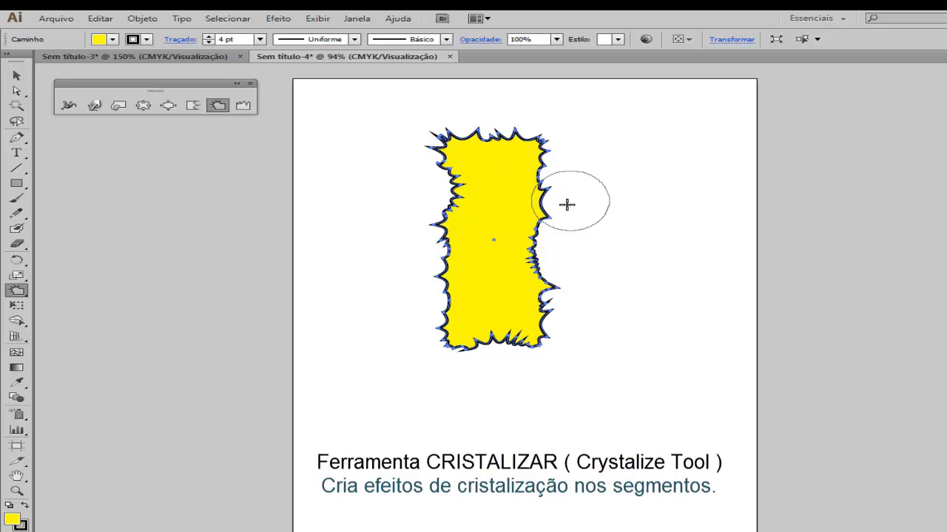
left_click_drag(566, 202, 567, 205)
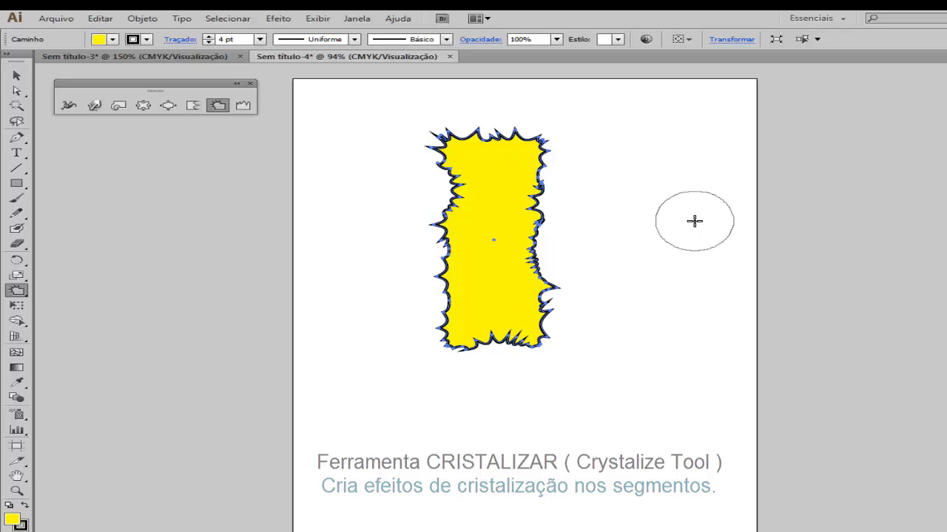
Undo all the crystallize distortions to get back the undistorted yellow rectangle.
key("ctrl+z")
key("ctrl+z")
key("ctrl+z")
key("ctrl+z")
key("ctrl+z")
key("ctrl+z")
key("ctrl+z")
key("ctrl+z")
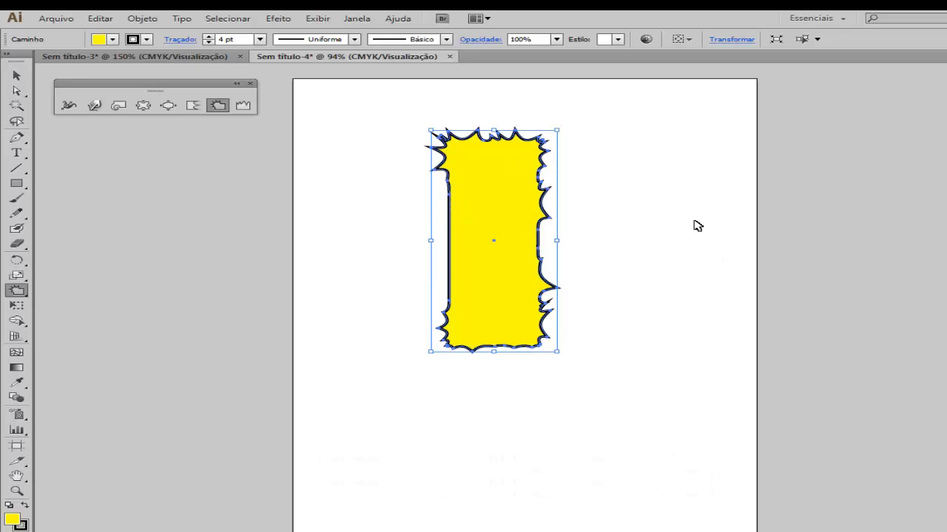
key("ctrl+z")
key("ctrl+z")
key("ctrl+z")
key("ctrl+z")
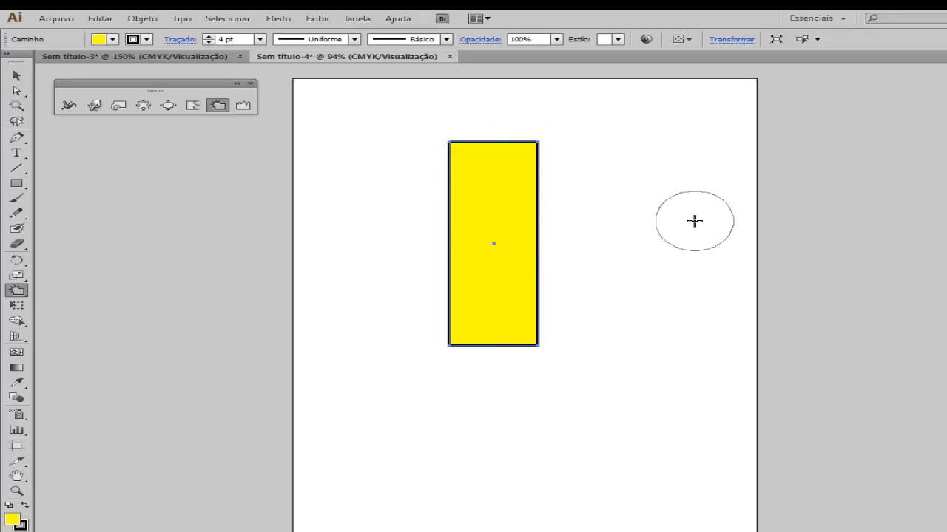
Apply the Wrinkle tool along the top, right, left and bottom edges of the yellow rectangle to create wavy, jagged outlines.
left_click(244, 105)
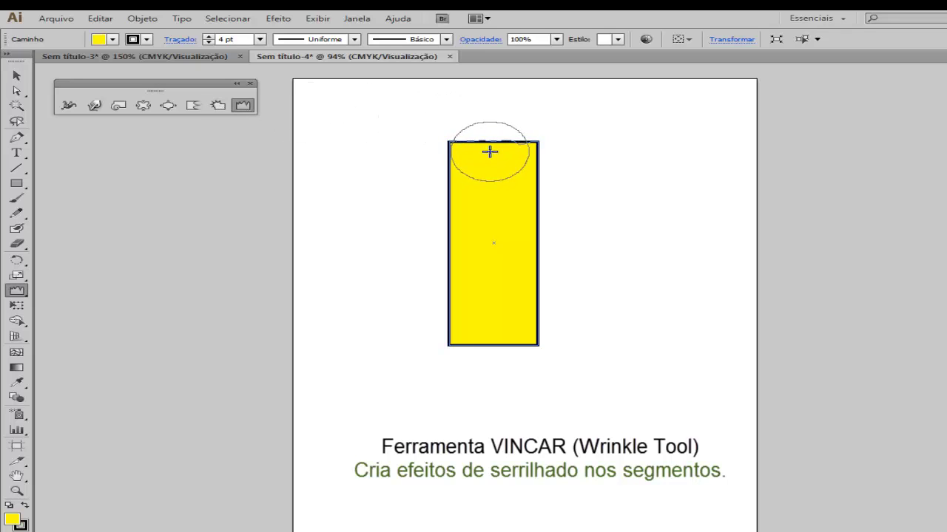
left_click_drag(489, 151, 492, 155)
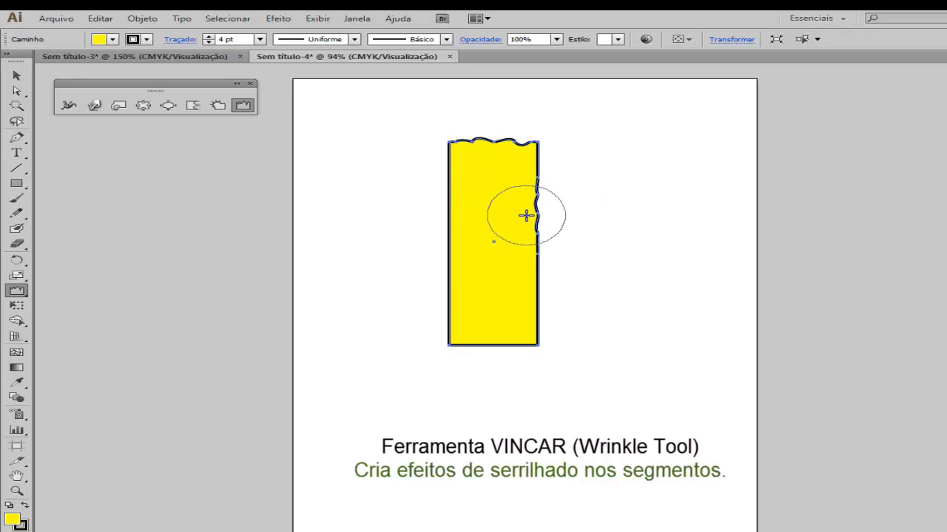
mouse_move(462, 235)
left_mouse_down()
mouse_move(459, 317)
mouse_move(492, 328)
left_mouse_up()
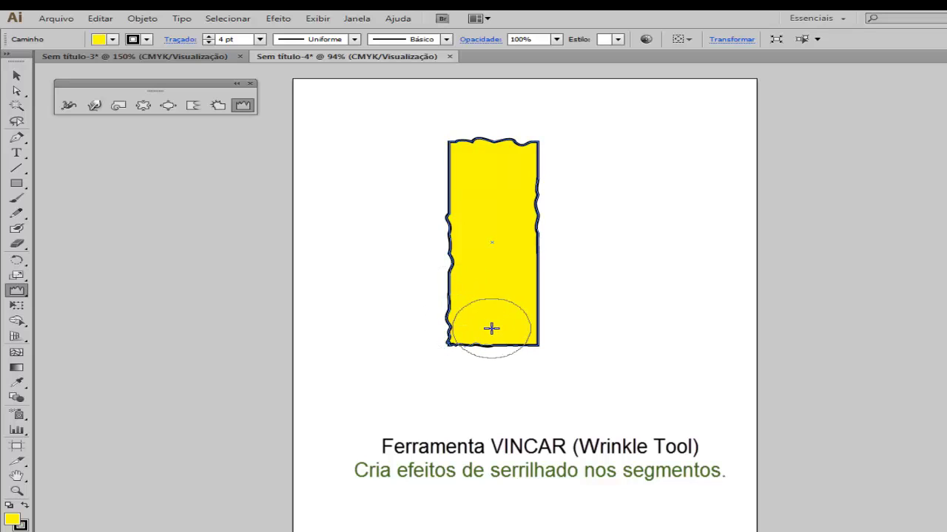
Review the Crystallize tool options and the Wrinkle tool options, accepting both sets unchanged.
double_click(217, 107)
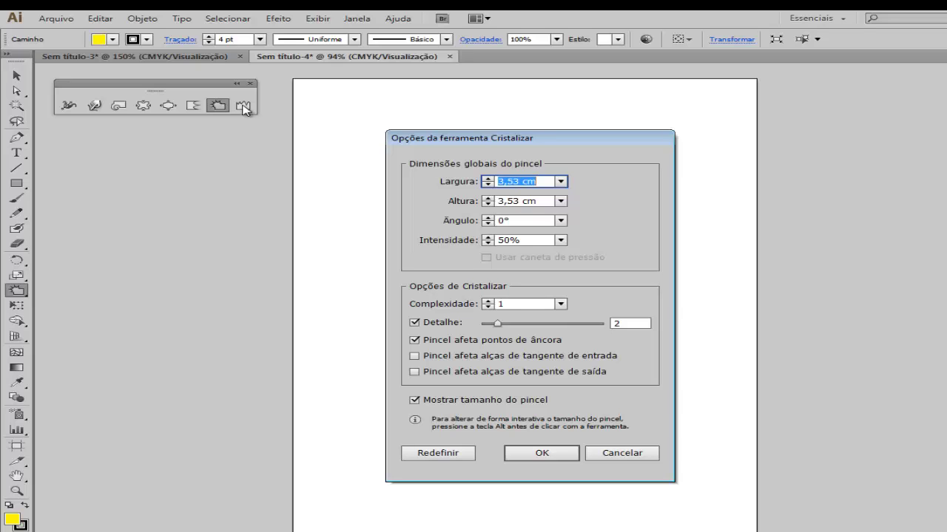
left_click(543, 454)
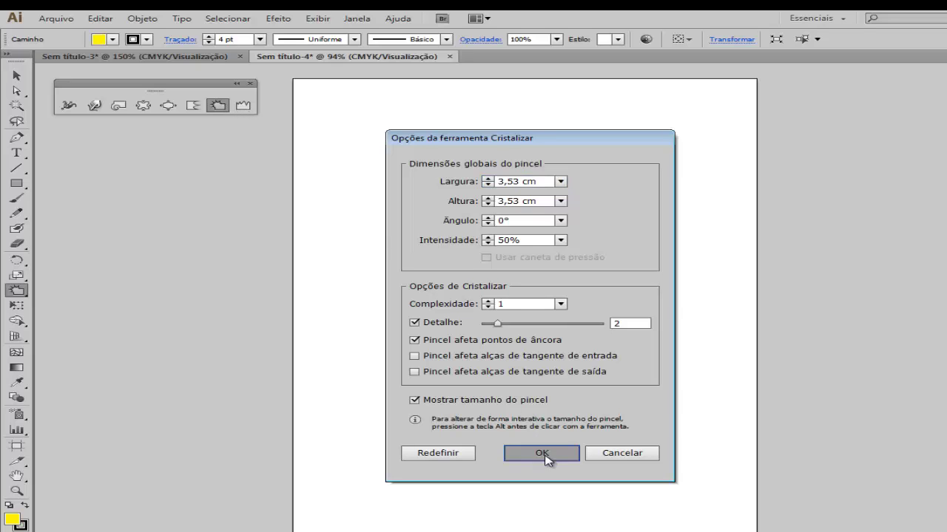
left_click(243, 105)
double_click(243, 106)
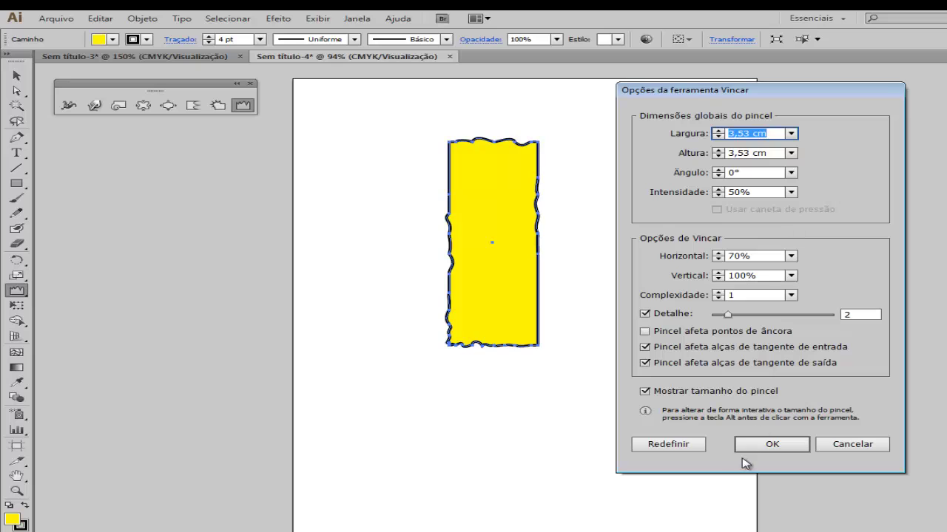
left_click(763, 448)
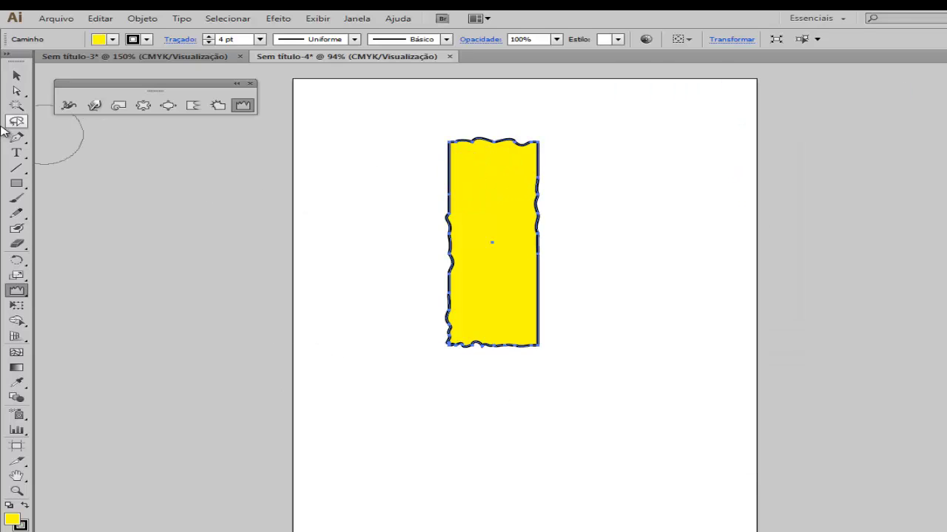
Switch to the Selection tool and undo all the wrinkle distortions on the yellow rectangle.
left_click(17, 75)
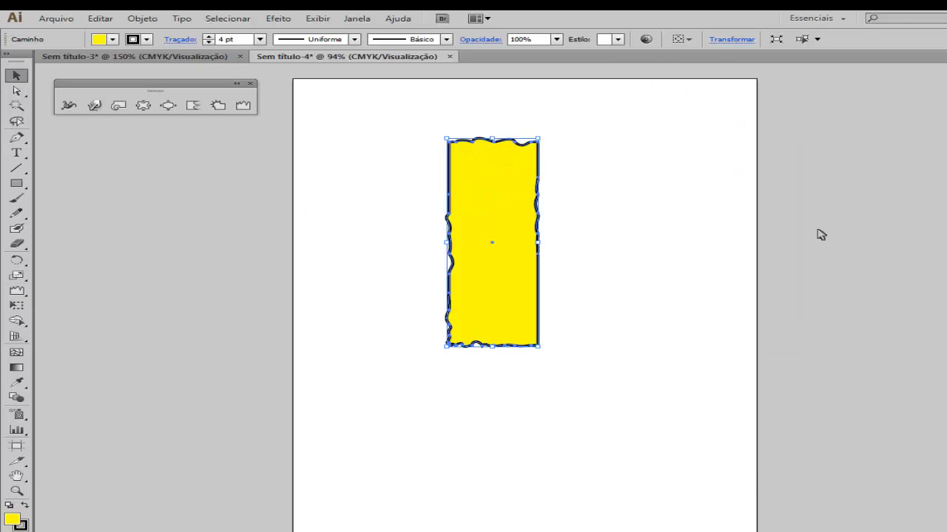
left_click(653, 189)
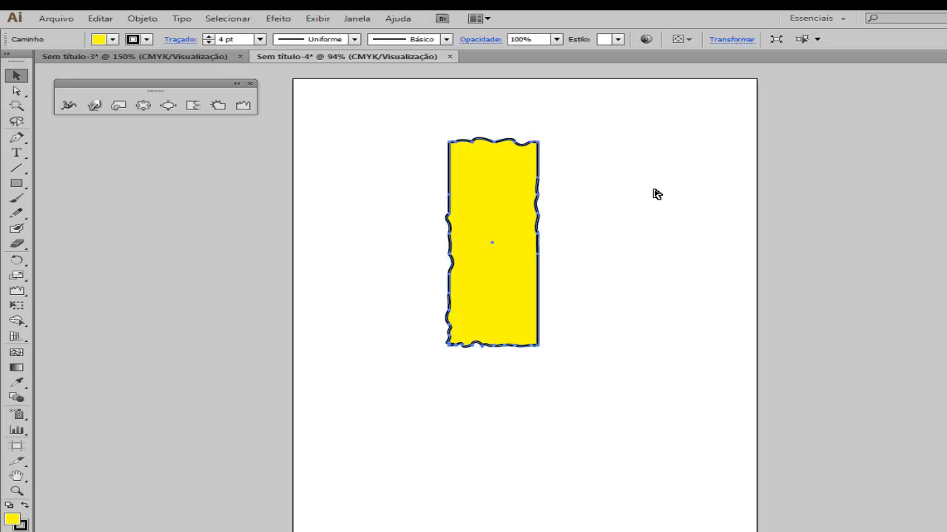
key("ctrl+z")
key("ctrl+z")
key("ctrl+z")
key("ctrl+z")
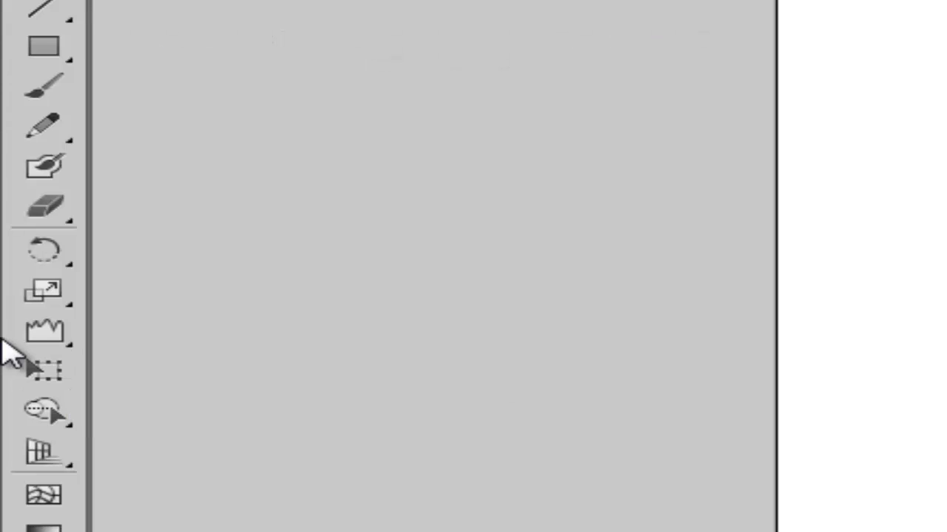
Resize the yellow rectangle into a roughly square shape from its corners, using the Free Transform tool and the Selection tool.
left_click(46, 374)
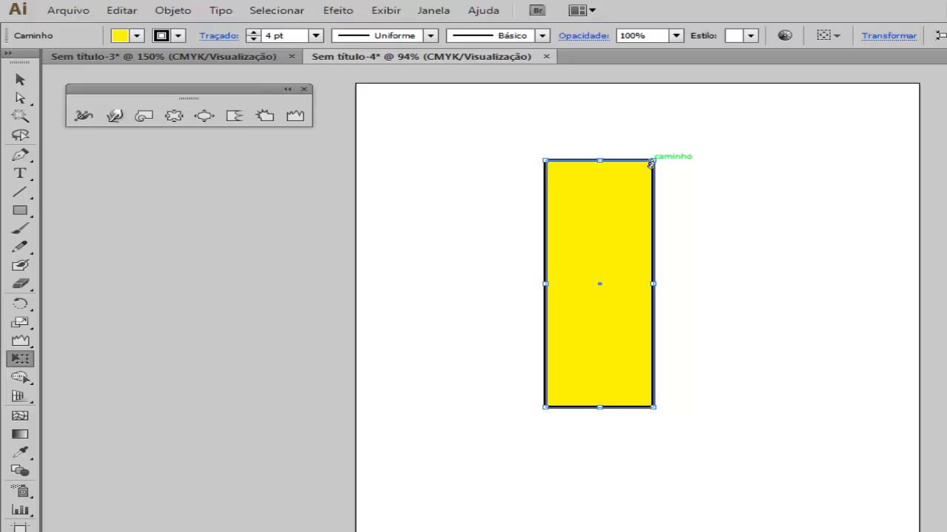
left_click_drag(651, 163, 718, 191)
mouse_move(546, 303)
left_mouse_down()
mouse_move(533, 298)
mouse_move(545, 302)
left_mouse_up()
left_click(20, 80)
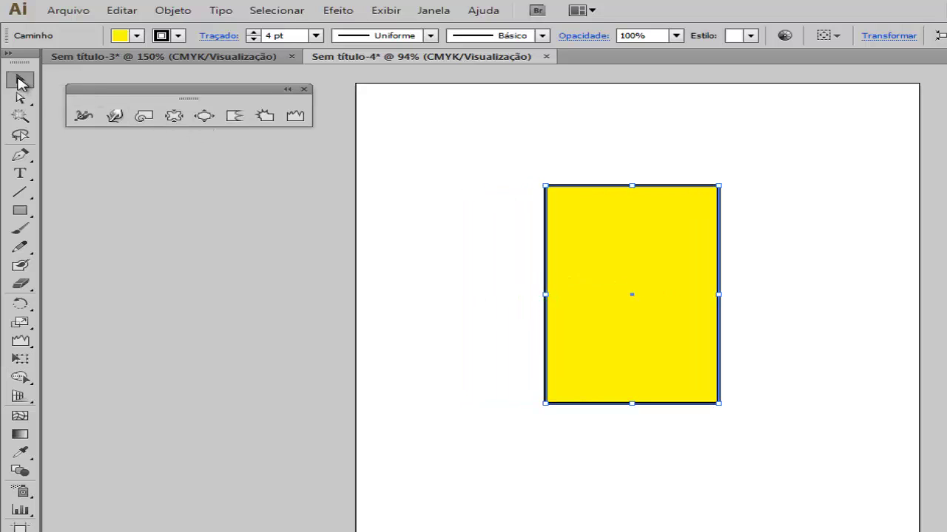
left_click_drag(718, 194, 767, 186)
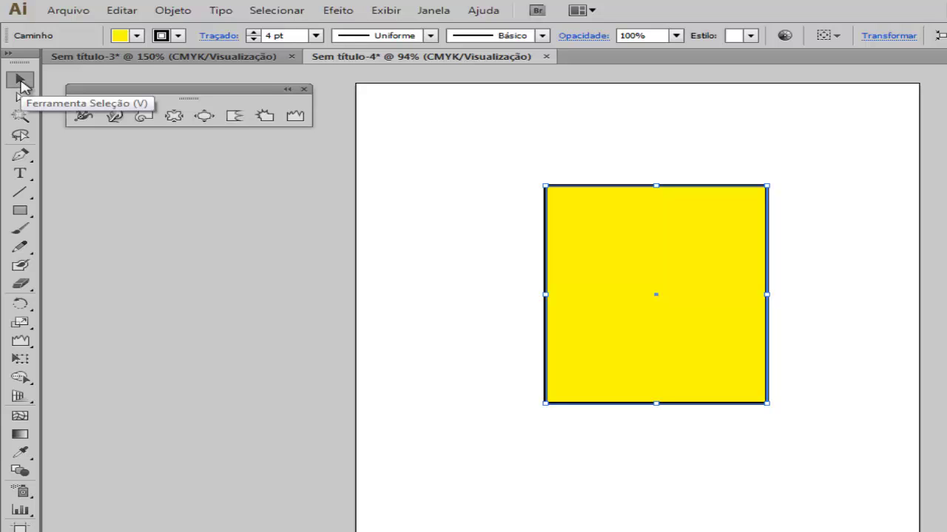
Distort the yellow square with Free Transform by moving its upper-left and lower-left corners independently, and rescale the resulting shape.
left_click(20, 358)
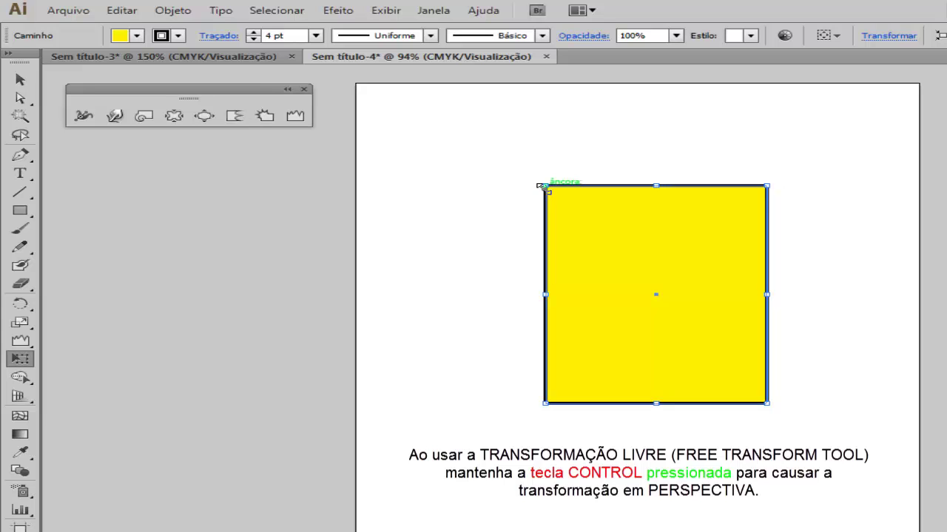
mouse_move(540, 186)
left_mouse_down()
mouse_move(599, 241)
mouse_move(629, 234)
mouse_move(627, 213)
left_mouse_up()
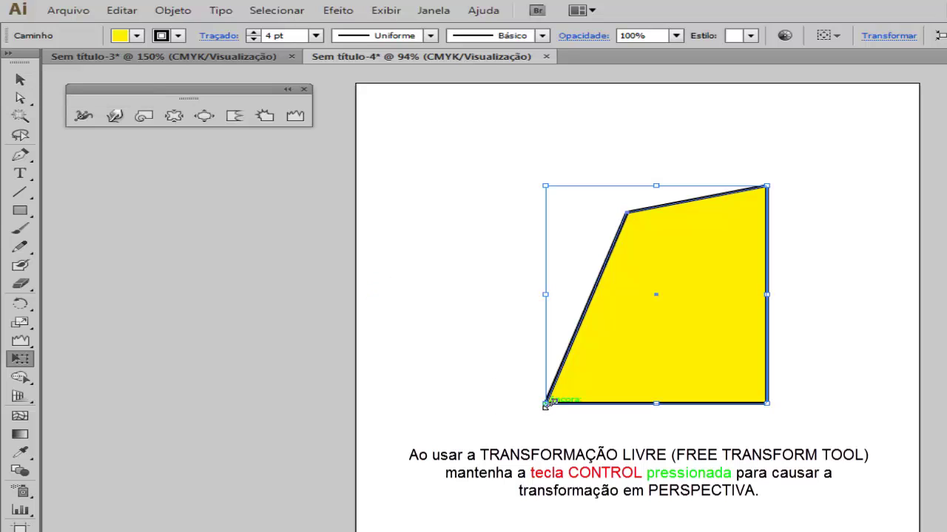
left_click_drag(545, 405, 416, 245)
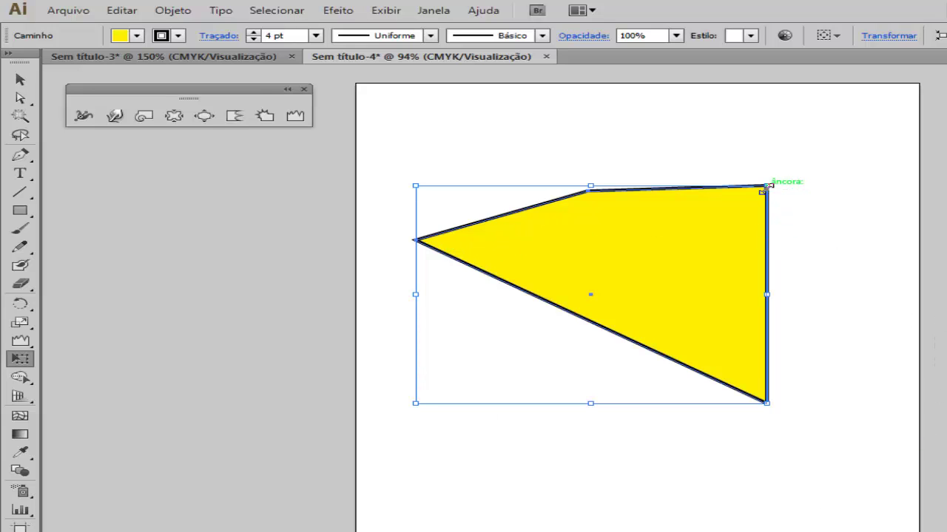
mouse_move(766, 188)
left_mouse_down()
mouse_move(705, 252)
mouse_move(773, 175)
left_mouse_up()
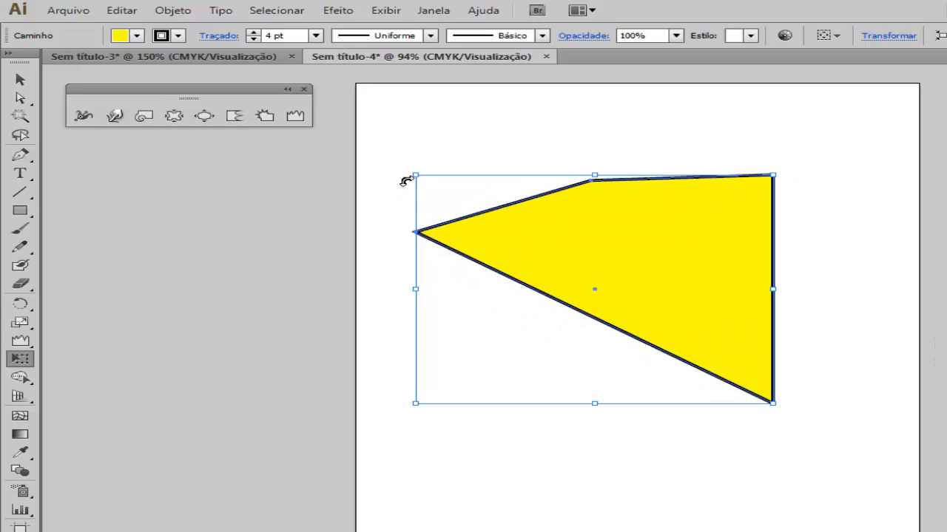
left_click_drag(411, 175, 463, 164)
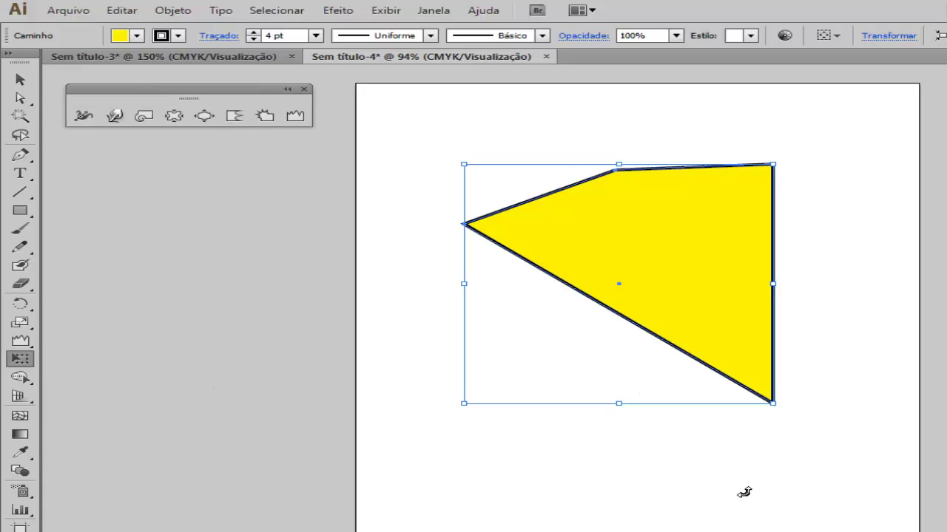
Undo the Free Transform changes and try resizing the yellow square from its upper-left corner with the Selection tool, returning it to its original size.
key("ctrl+z")
key("ctrl+z")
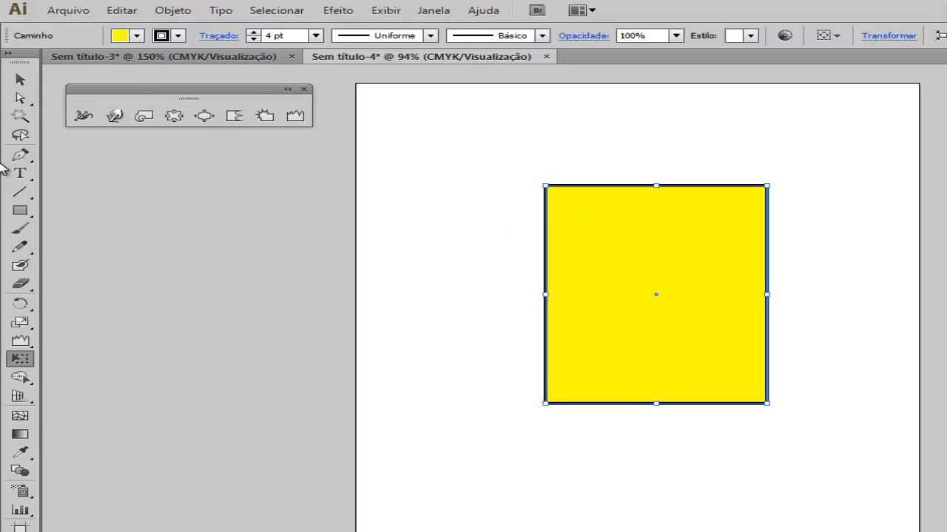
left_click(20, 79)
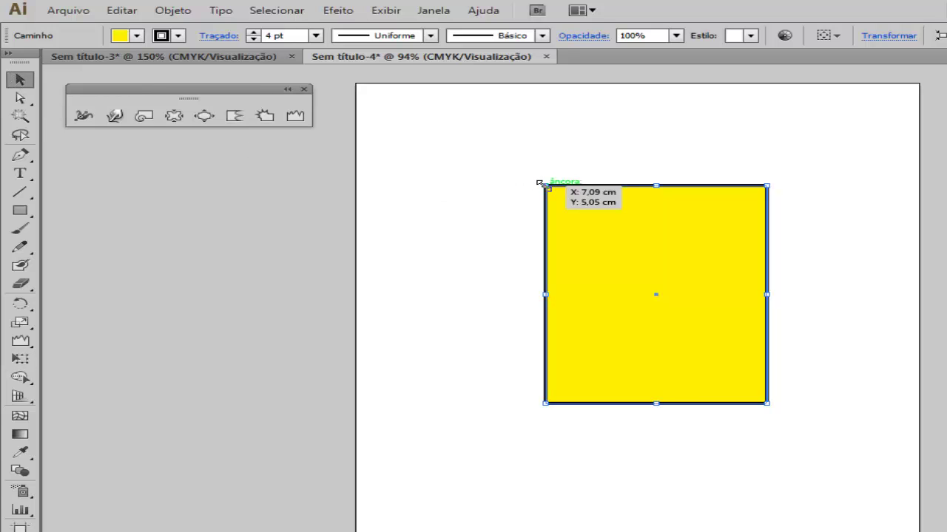
mouse_move(538, 181)
left_mouse_down()
mouse_move(579, 205)
mouse_move(634, 203)
mouse_move(568, 191)
mouse_move(651, 245)
mouse_move(530, 199)
mouse_move(613, 241)
mouse_move(566, 186)
mouse_move(566, 203)
mouse_move(551, 184)
mouse_move(533, 185)
mouse_move(545, 186)
left_mouse_up()
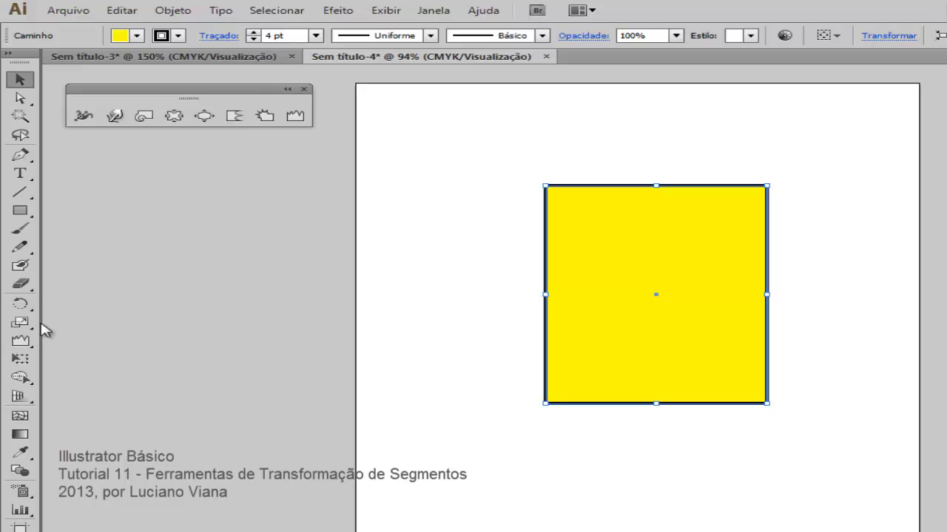
Move only the upper-left corner of the yellow square inward and slightly down with a Free Transform perspective distortion.
left_click(20, 359)
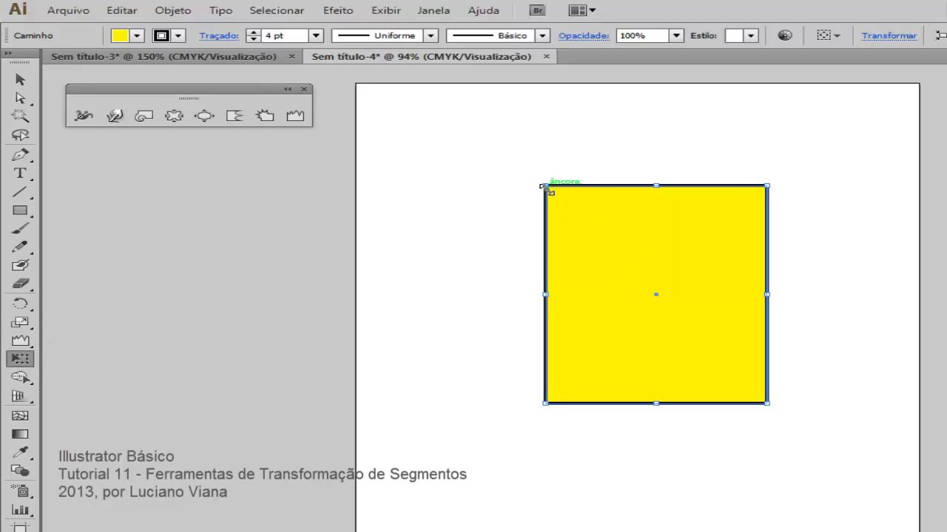
left_click_drag(545, 185, 637, 213)
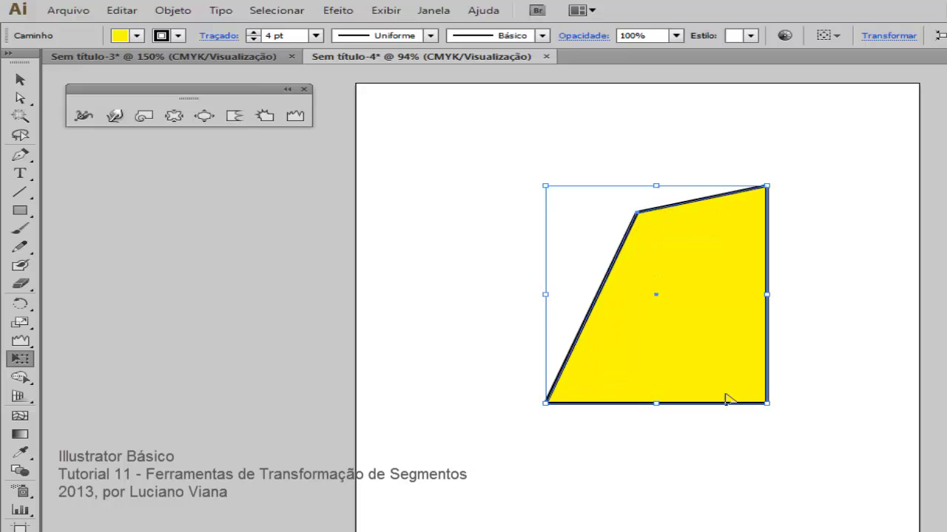